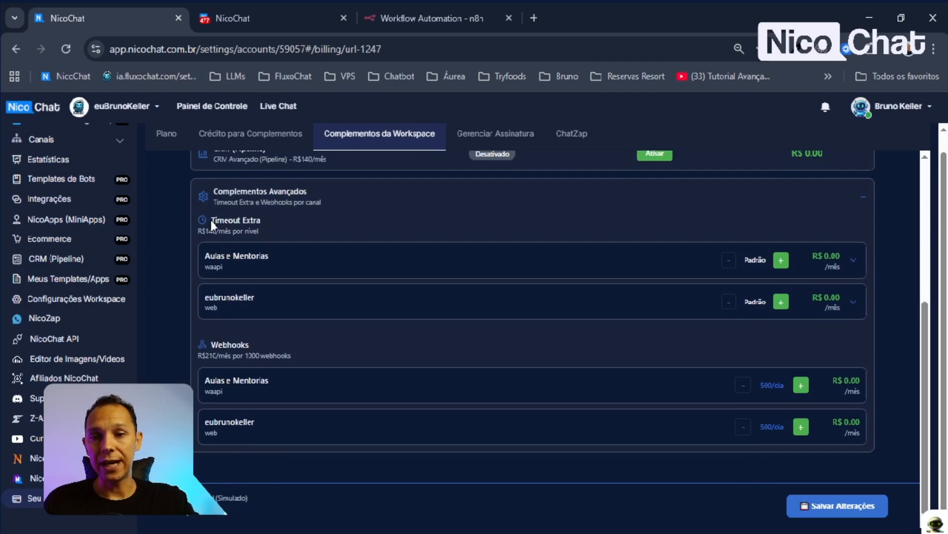
- Expand Aulas e Mentorias under Timeout Extra to show its 40s, 80 pontos, 30 blocos limits
left_click_drag(210, 220, 280, 223)
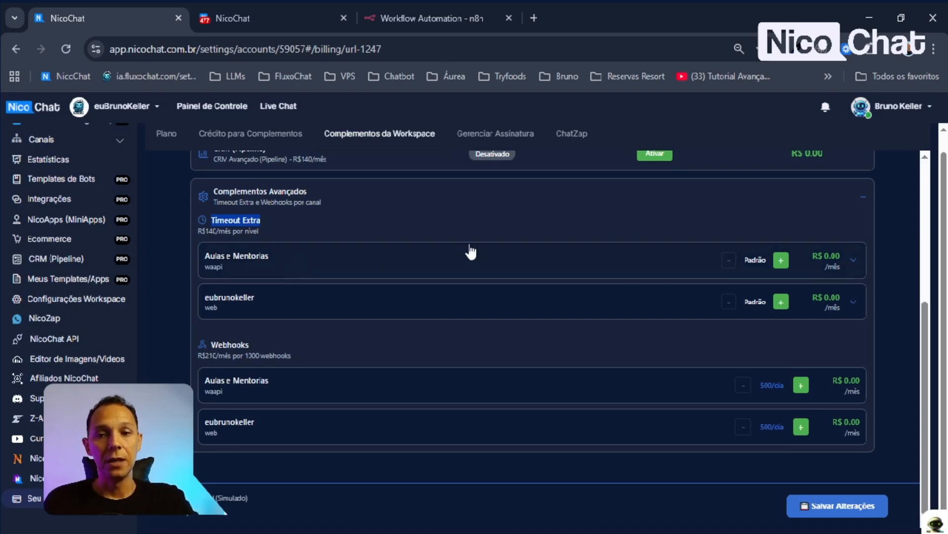
left_click(425, 262)
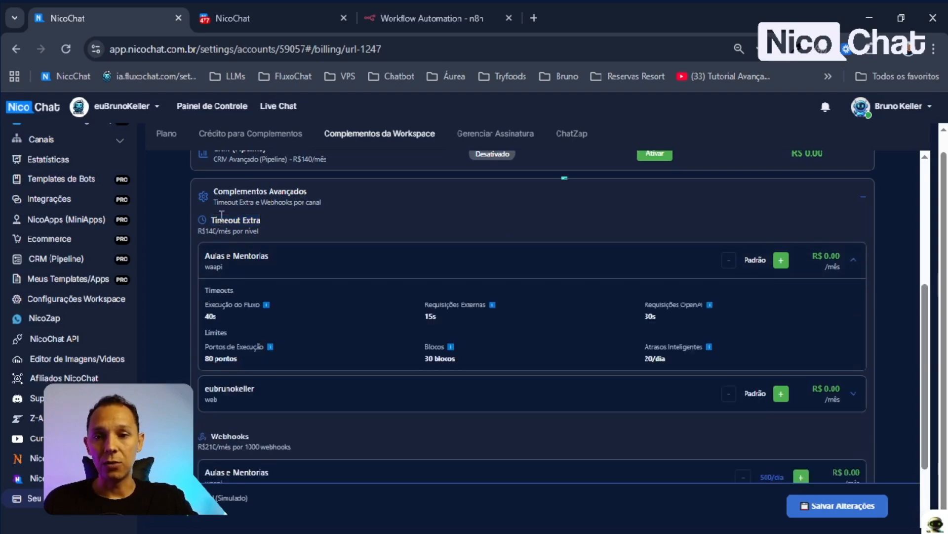
left_click_drag(214, 219, 262, 221)
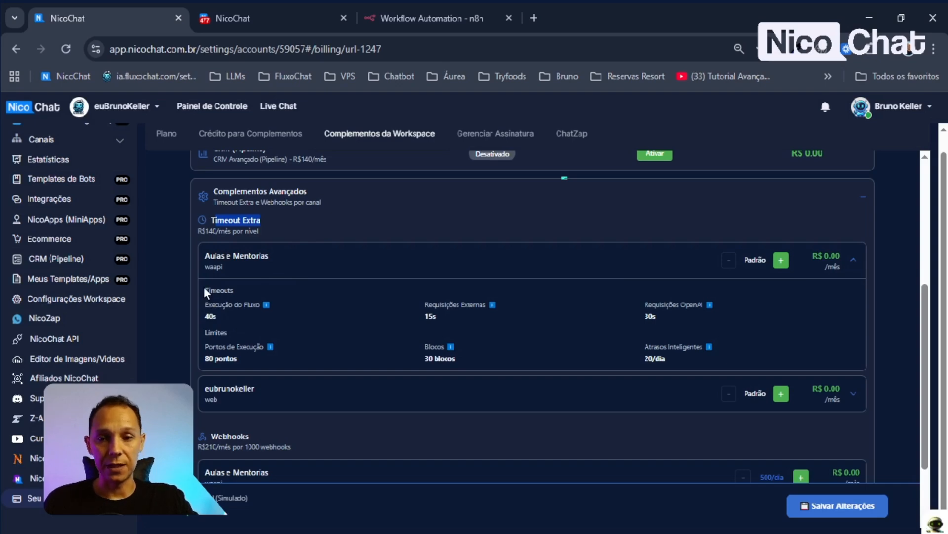
left_click_drag(204, 286, 637, 361)
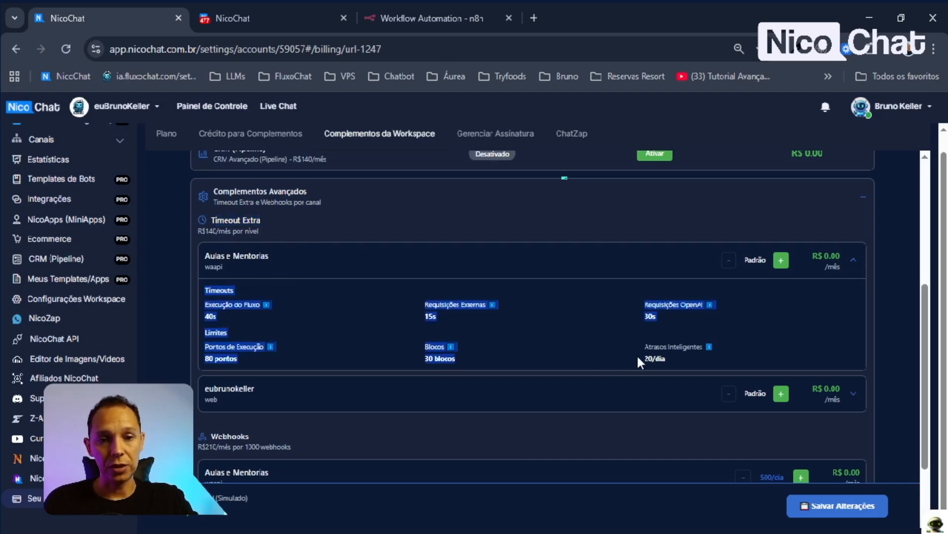
left_click(869, 302)
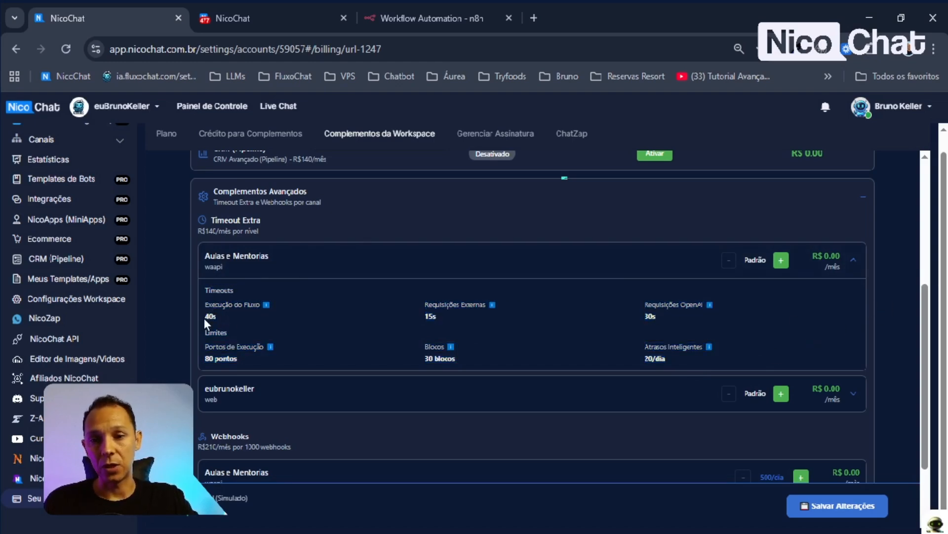
- Raise Aulas e Mentorias to Timeout Extra Nv 1 and review its 50s, 25s, 90 pontos, 40 blocos limits
left_click(781, 260)
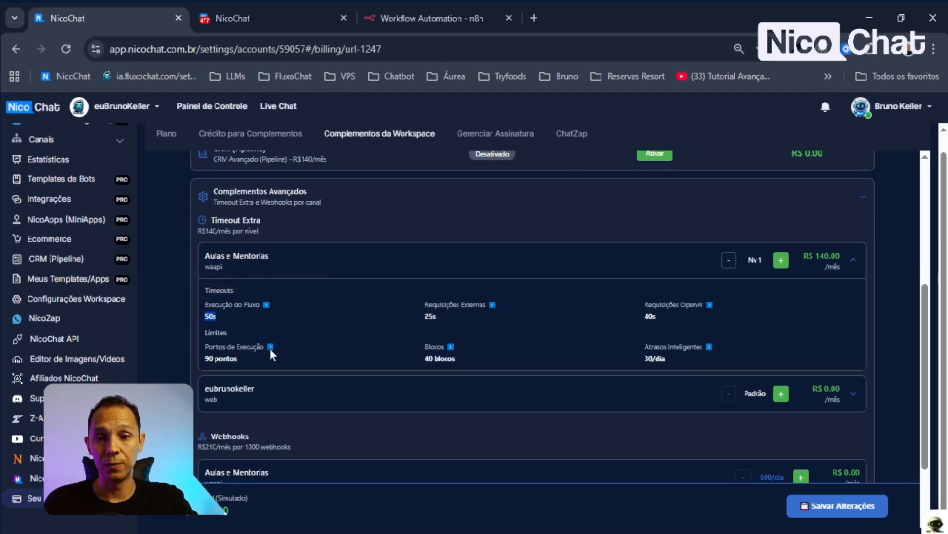
left_click(207, 356)
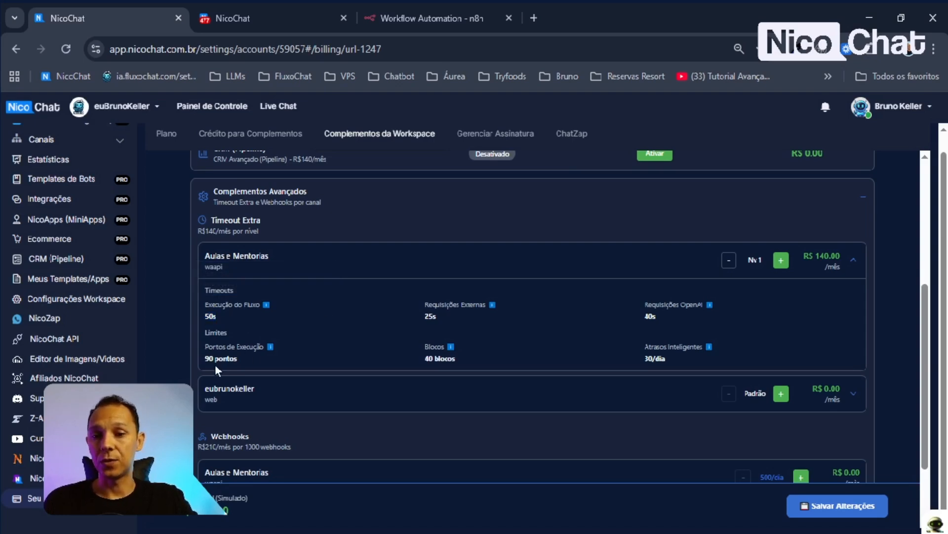
left_click_drag(205, 358, 238, 360)
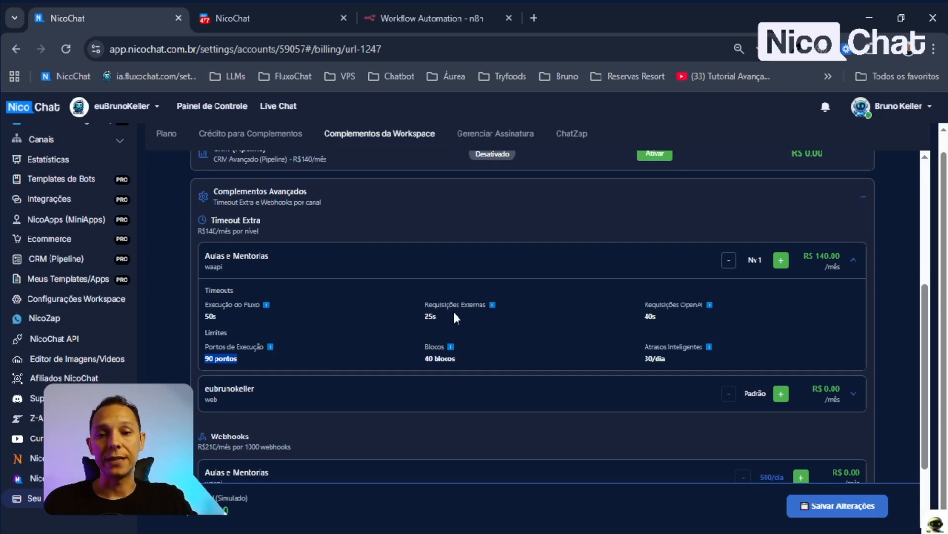
left_click_drag(421, 302, 449, 312)
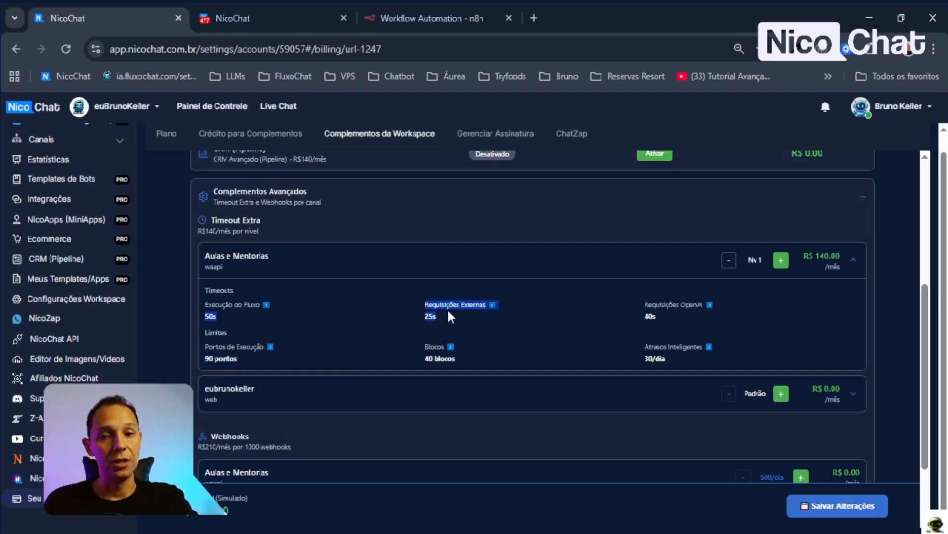
left_click(451, 308)
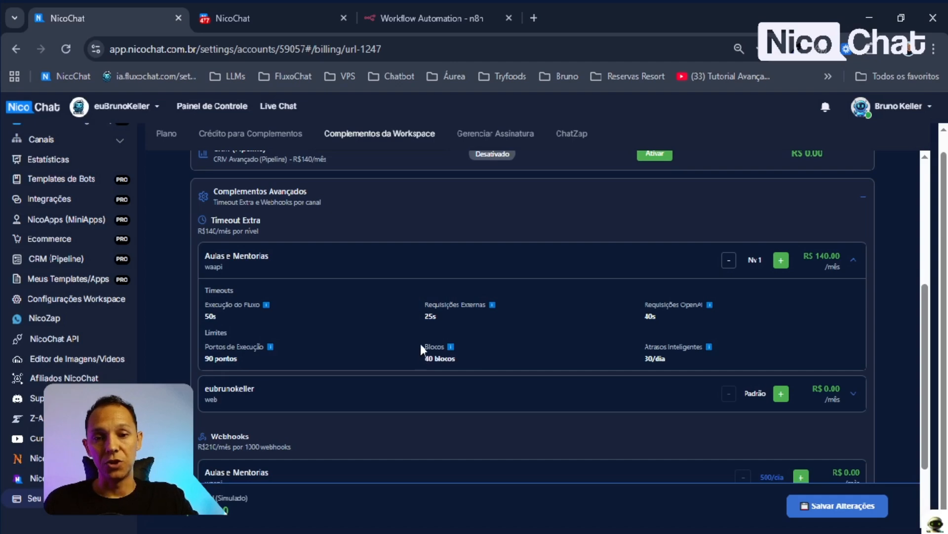
left_click_drag(420, 345, 463, 359)
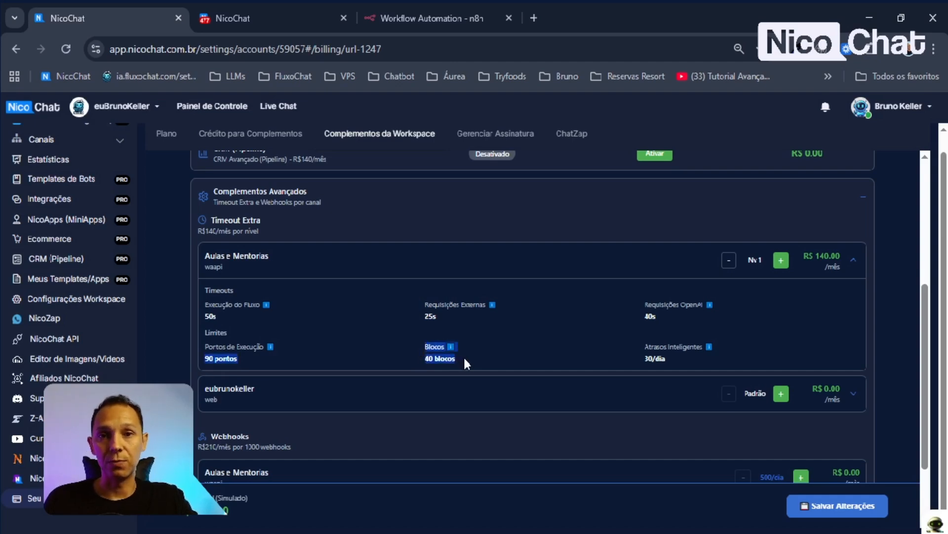
left_click(478, 358)
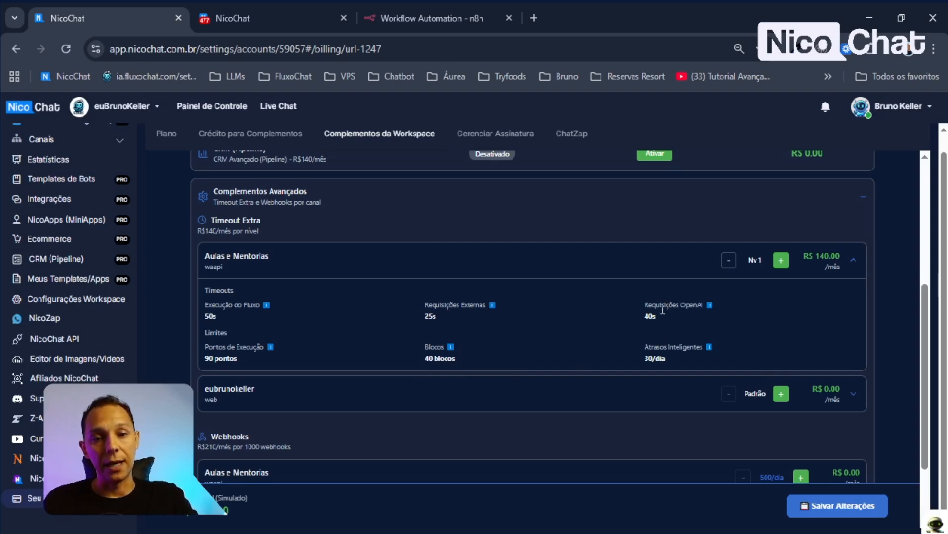
- Check the 40s OpenAI timeout and 30/dia smart delays, then move to the Time out 40s flow
left_click_drag(644, 304, 677, 318)
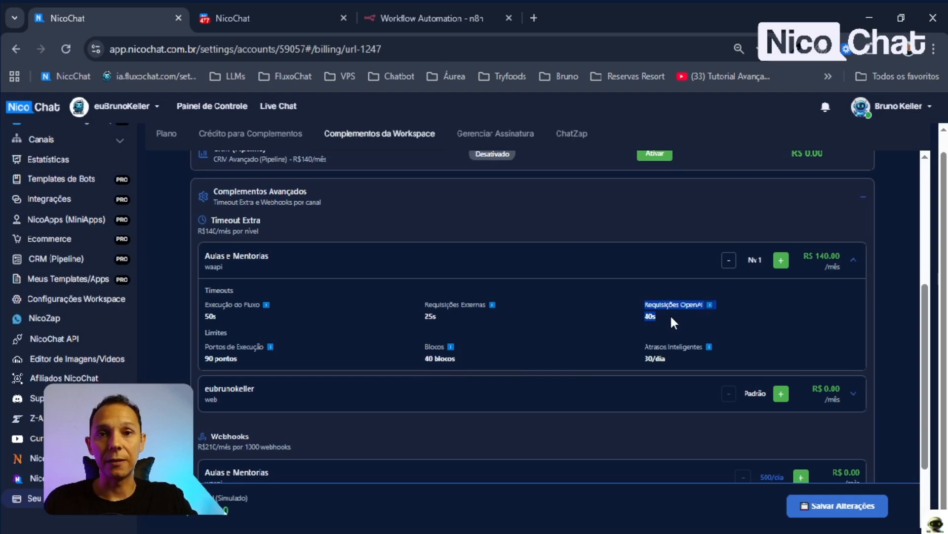
left_click(671, 360)
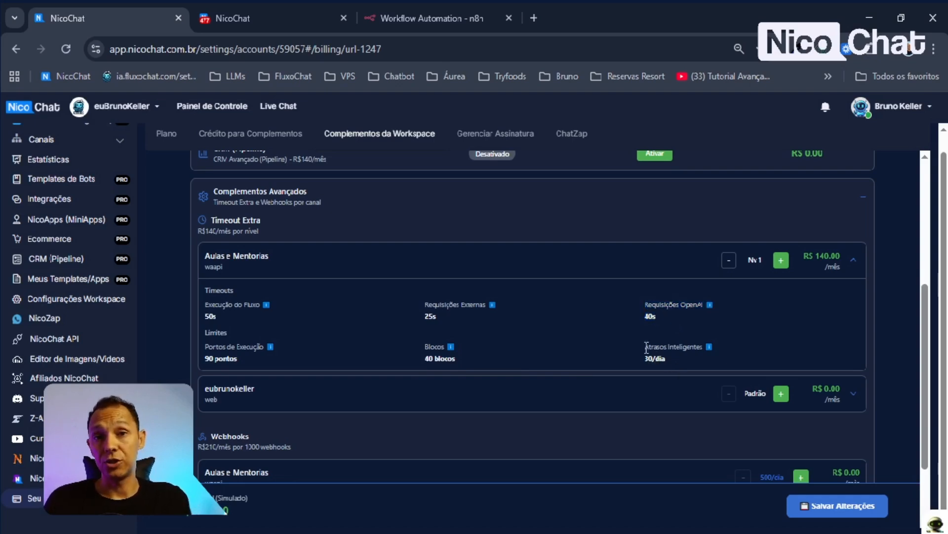
left_click_drag(678, 361, 638, 351)
left_click(669, 359)
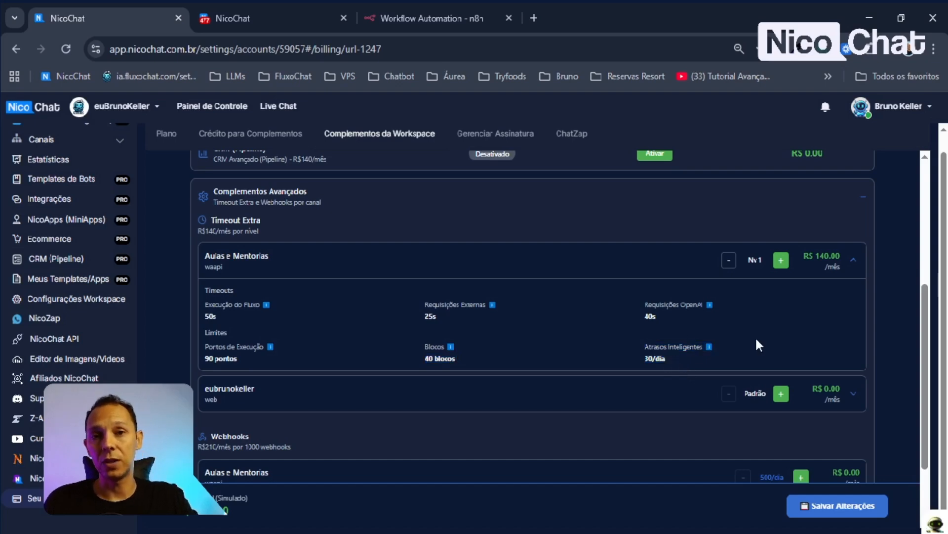
scroll(642, 351, "up", 2)
scroll(511, 395, "down", 2)
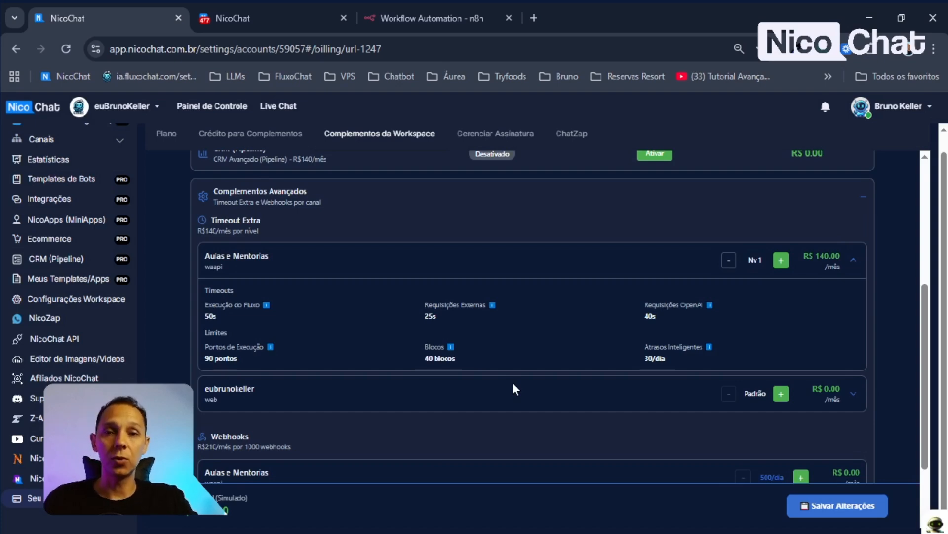
scroll(547, 336, "up", 6)
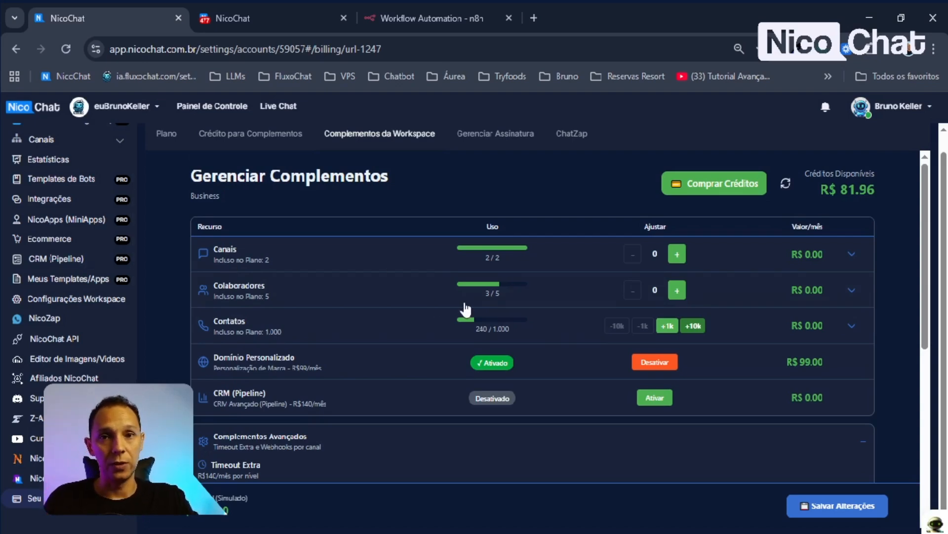
scroll(120, 241, "up", 3)
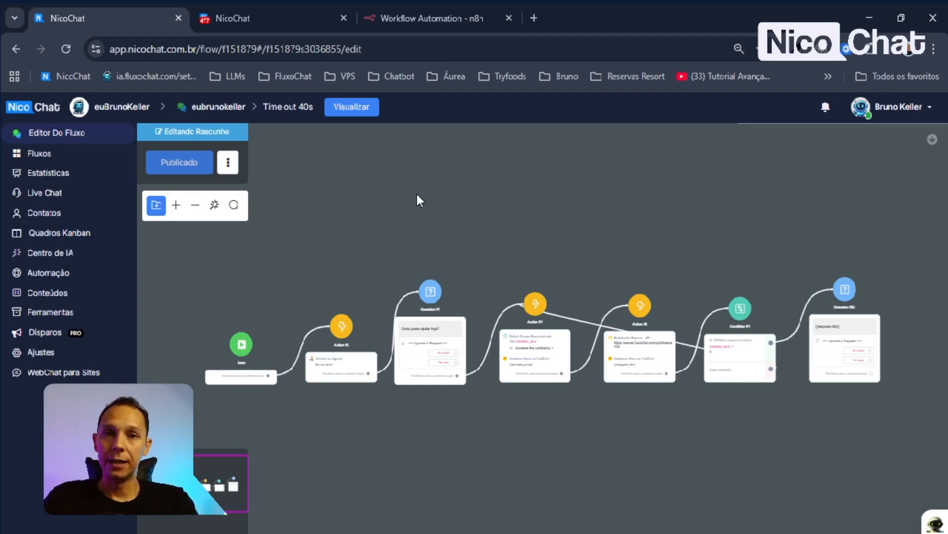
- Look over the n8n workflow executions, then return to the NicoChat flow editor
left_click(414, 14)
left_click_drag(796, 376, 519, 390)
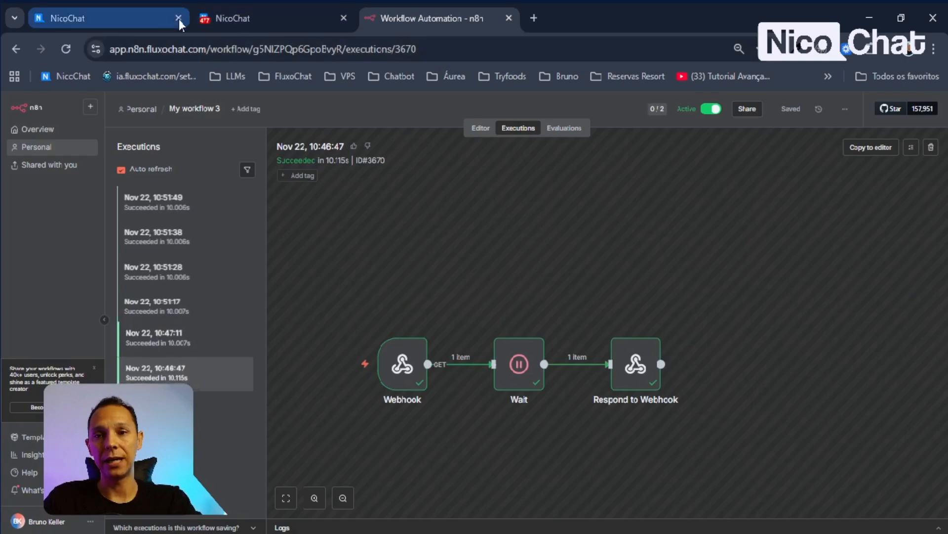
left_click(117, 11)
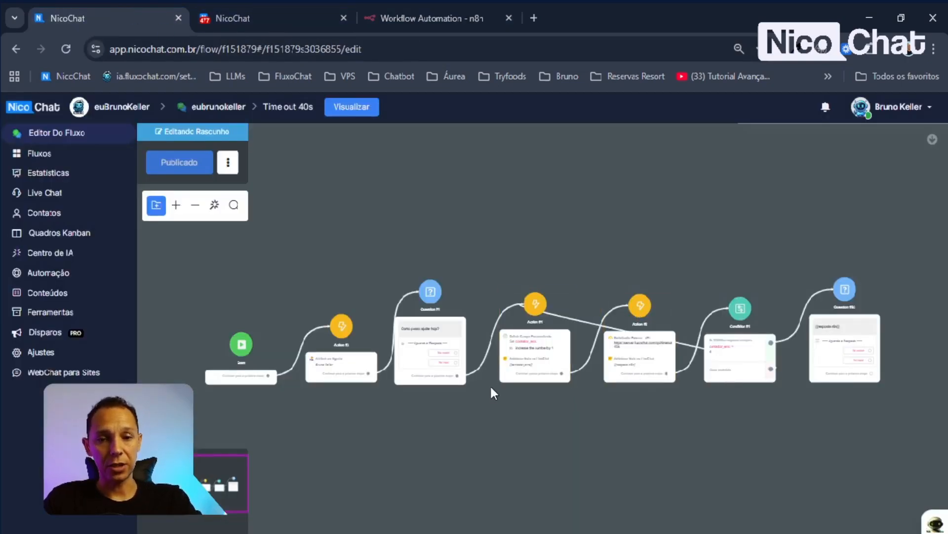
scroll(588, 381, "up", 5)
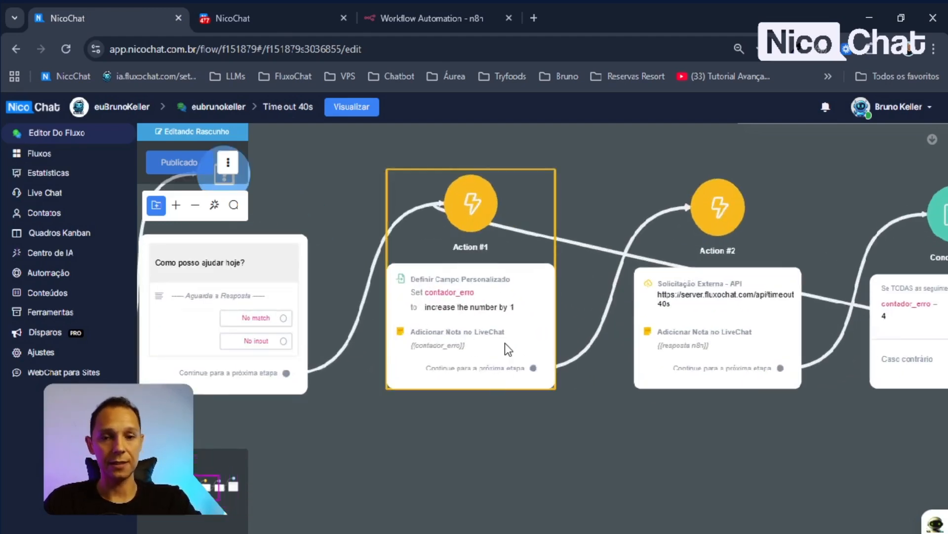
scroll(491, 313, "down", 5)
scroll(502, 332, "up", 5)
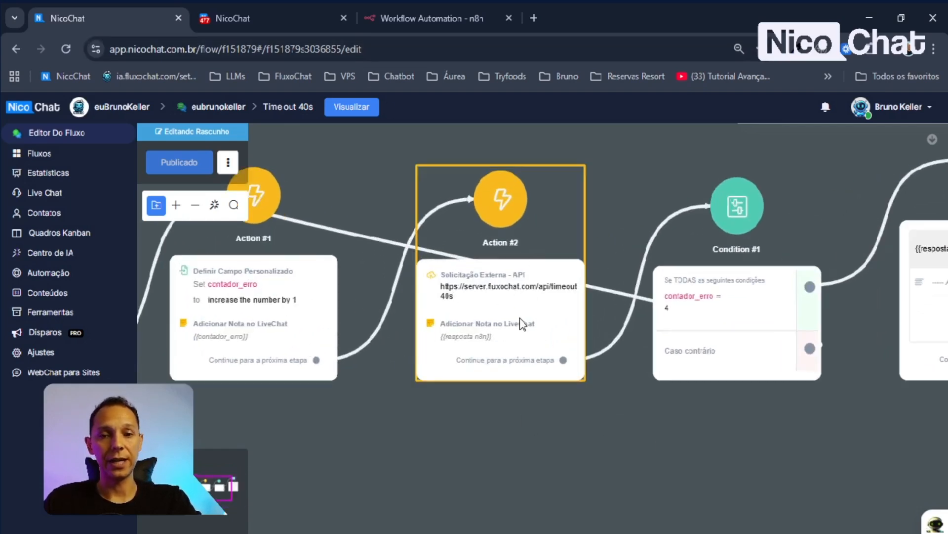
scroll(502, 313, "down", 2)
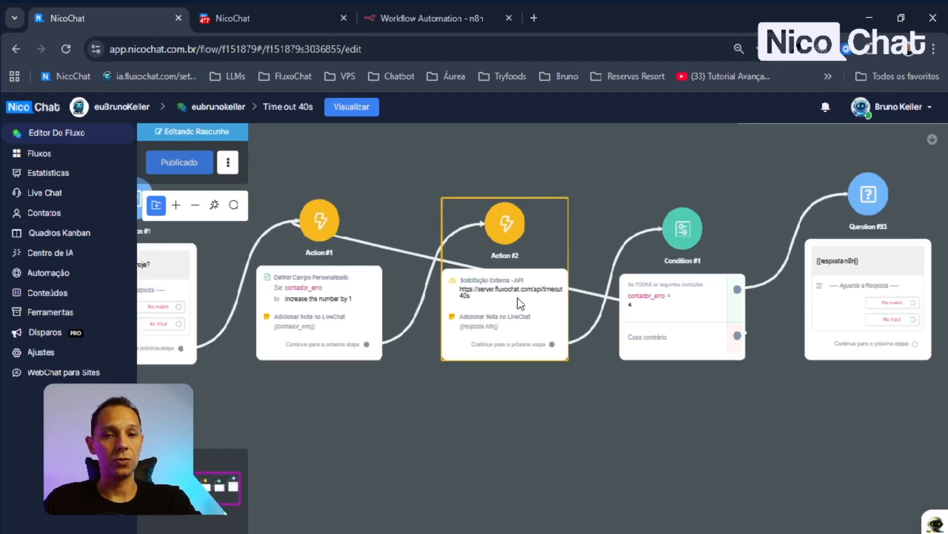
scroll(578, 327, "up", 2)
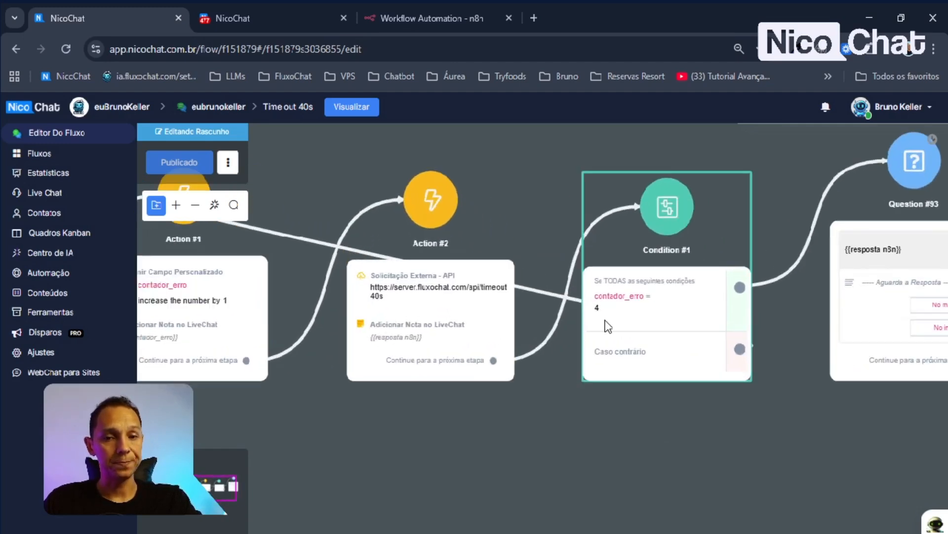
- Pan to Condition #1 and open its settings showing the contador_erro = 4 rule
left_click_drag(694, 427, 520, 443)
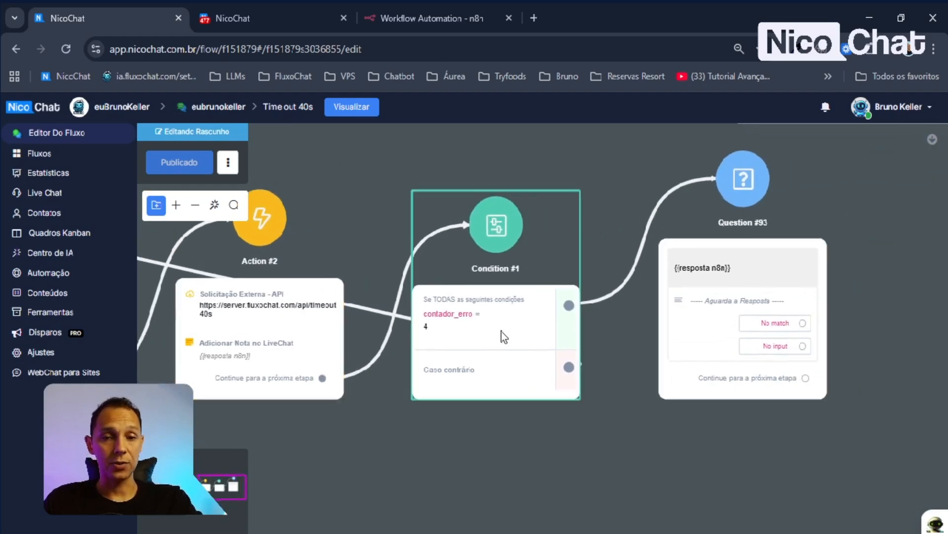
left_click_drag(534, 475, 604, 488)
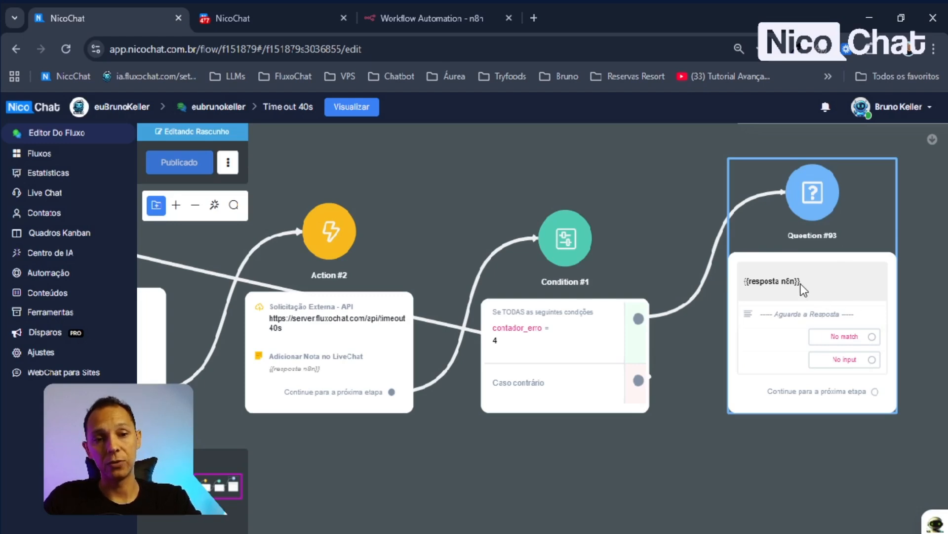
scroll(801, 284, "down", 2)
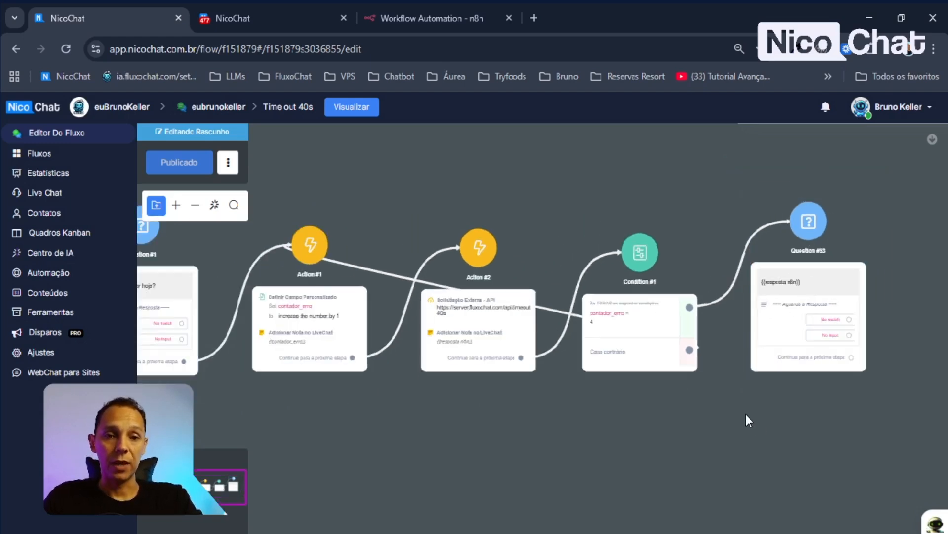
left_click_drag(741, 415, 737, 428)
left_click_drag(615, 427, 631, 439)
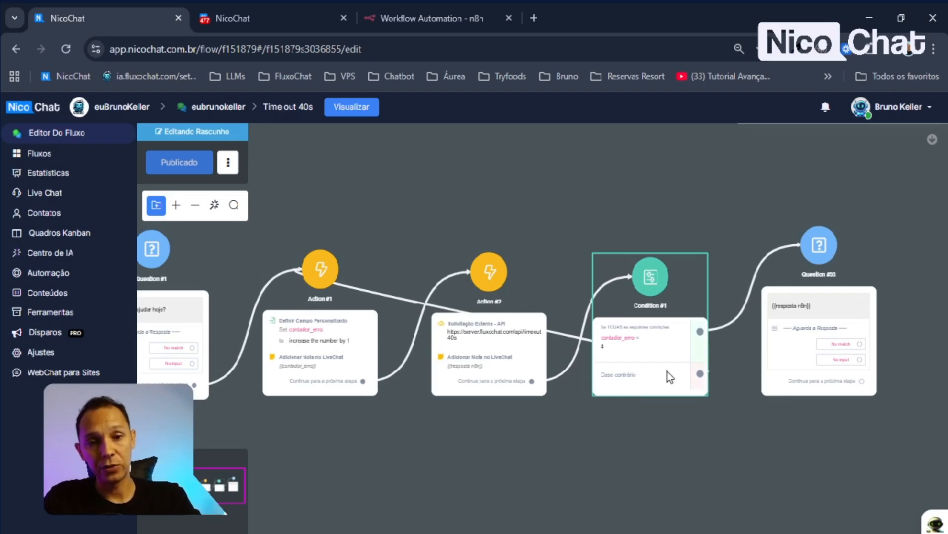
left_click_drag(639, 448, 659, 451)
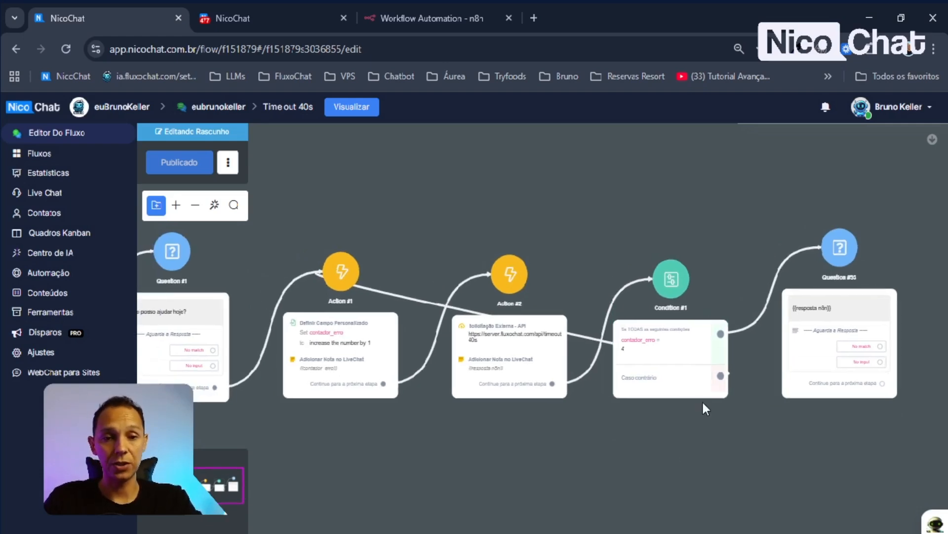
left_click(668, 375)
left_click(662, 429)
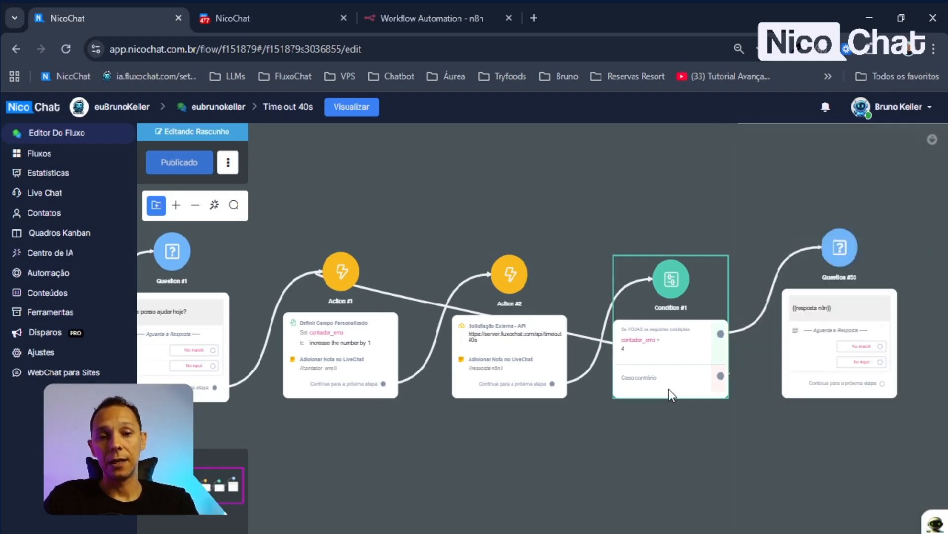
left_click(669, 389)
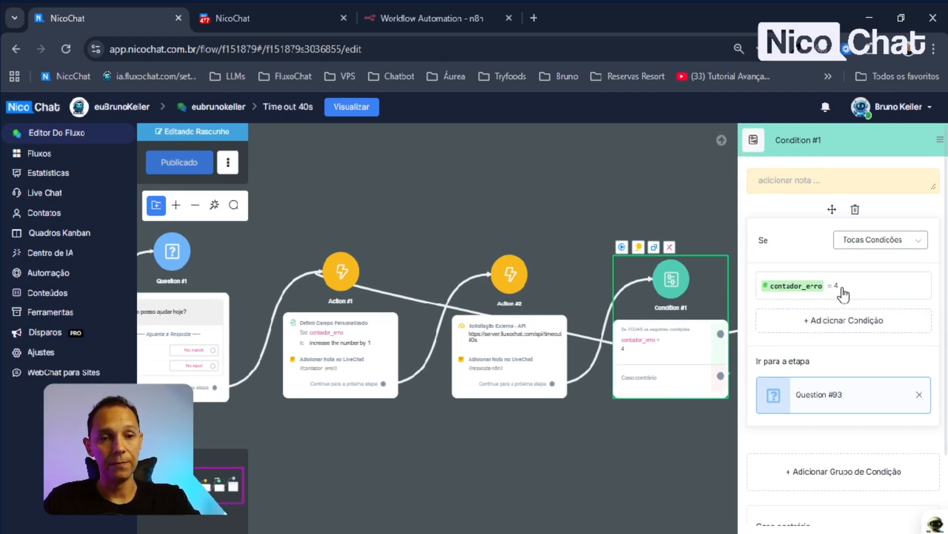
- Change Condition #1's contador_erro value from 4 to 3, save it and publish the flow
left_click(756, 282)
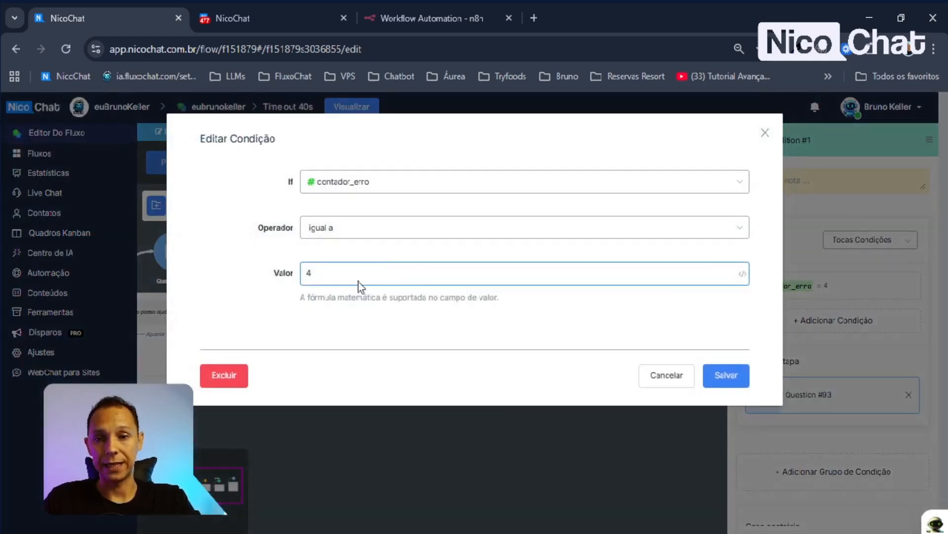
left_click_drag(357, 282, 286, 277)
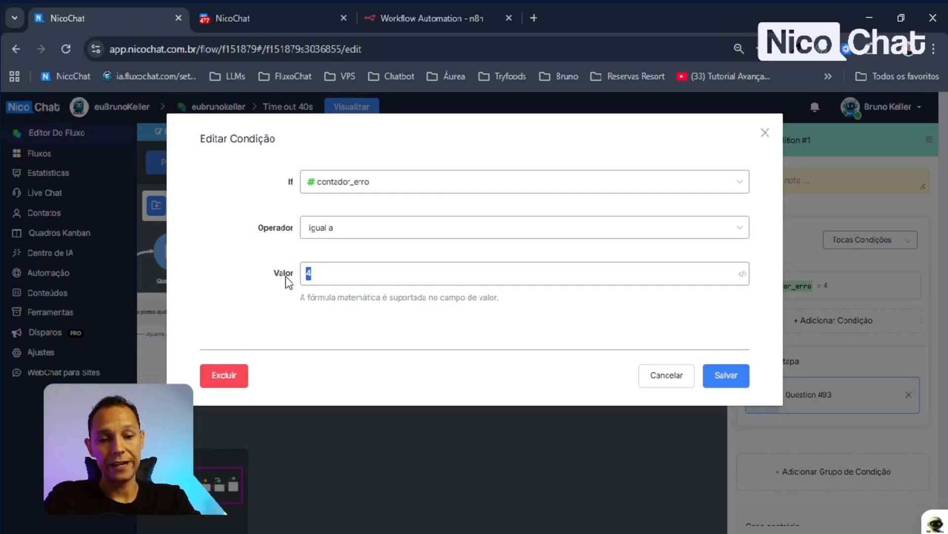
type("3")
left_click(730, 377)
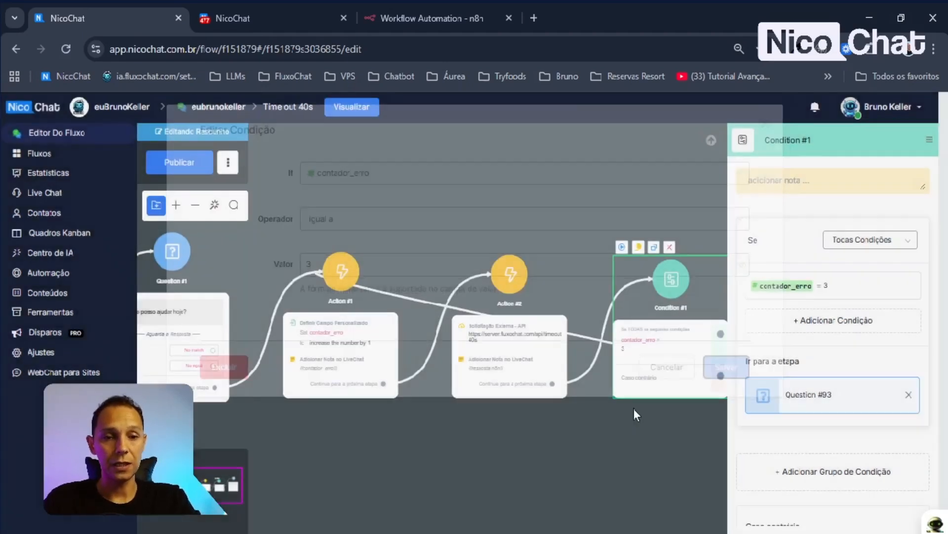
left_click(182, 162)
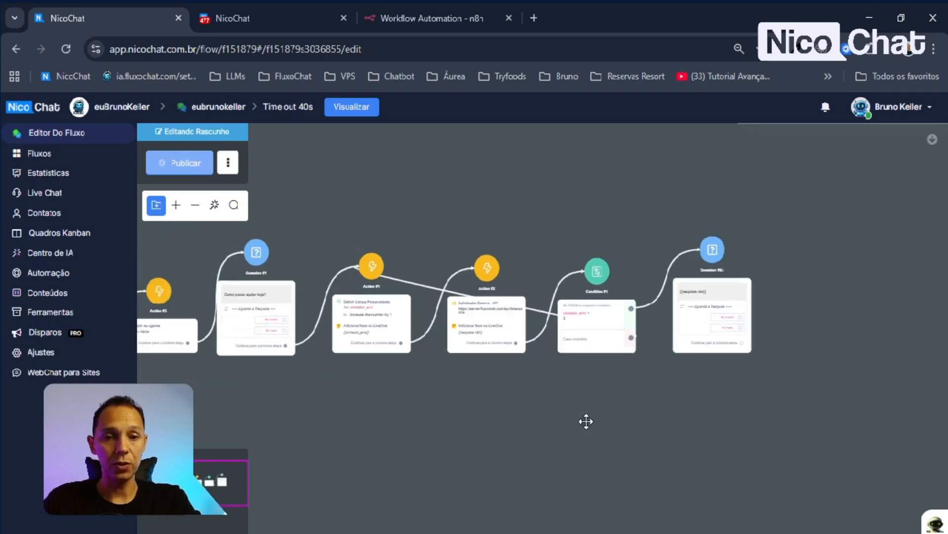
left_click_drag(586, 421, 578, 435)
scroll(470, 345, "up", 3)
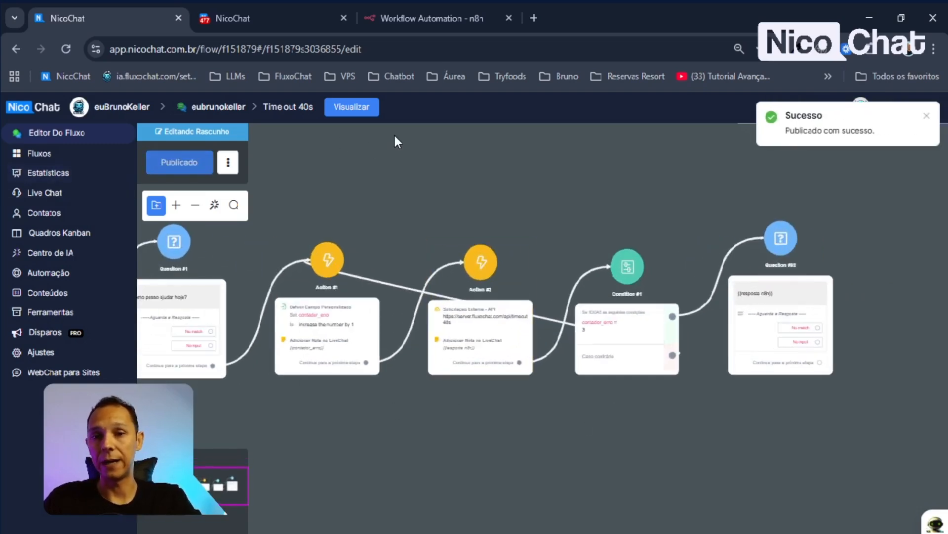
- Test the flow in a popup preview chat by sending 'iniciar'
left_click(352, 107)
left_click(492, 250)
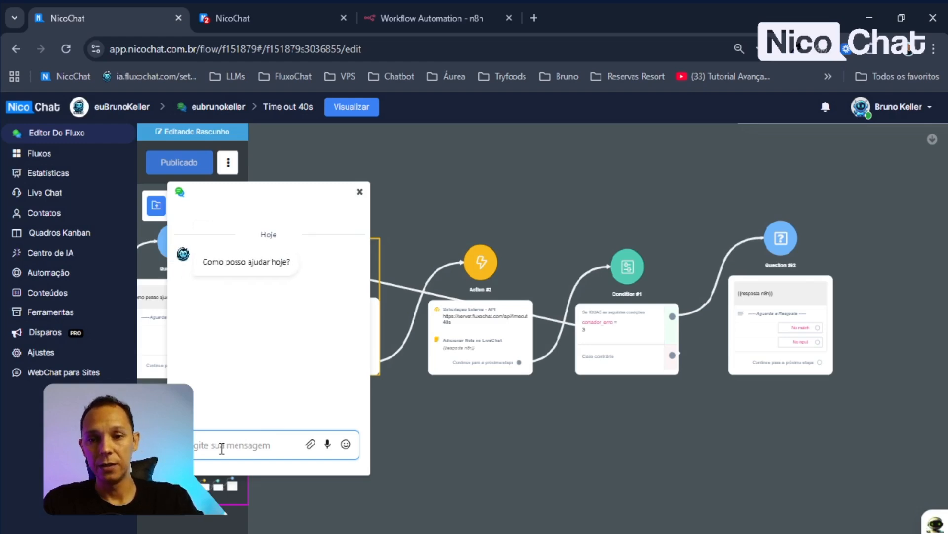
type("iniciar")
key("Return")
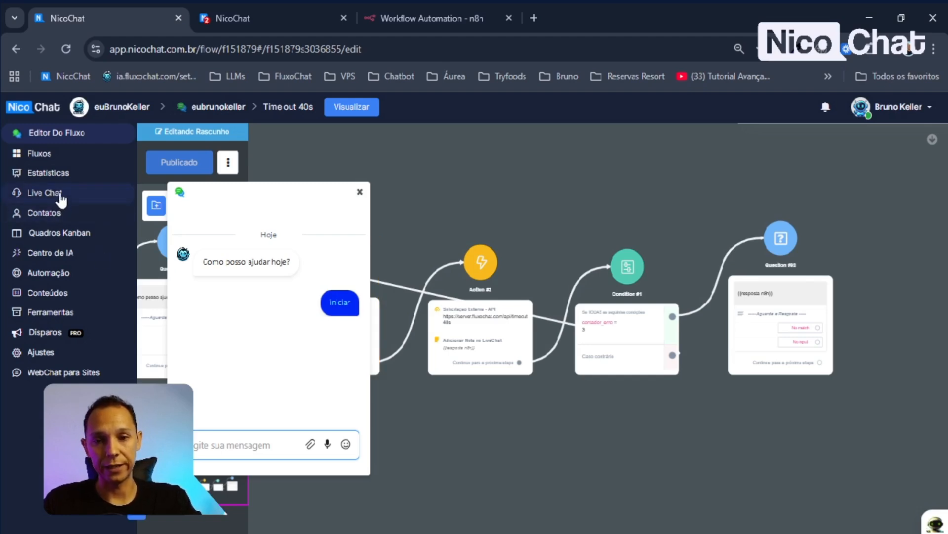
- In Live Chat, inspect the Guest conversation's bot reply '10s'
left_click(45, 192)
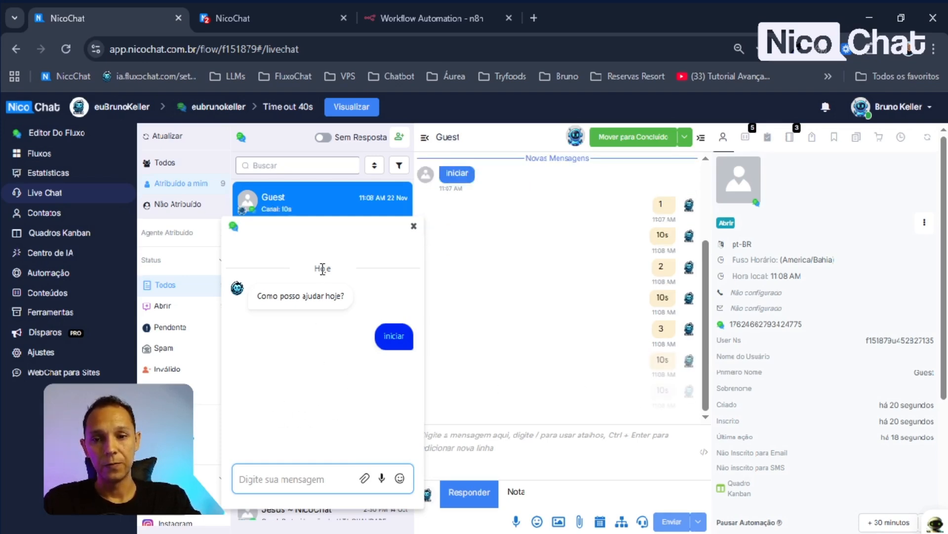
double_click(260, 374)
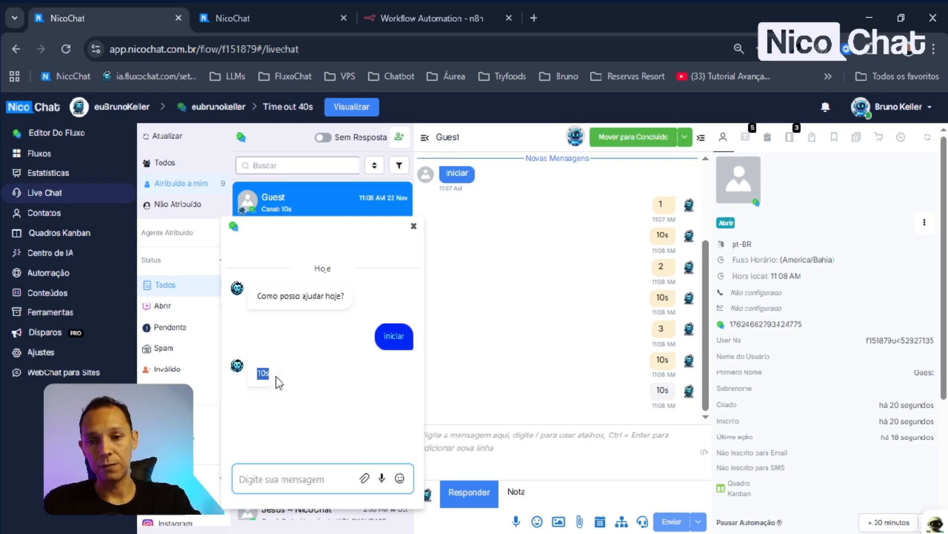
left_click(305, 391)
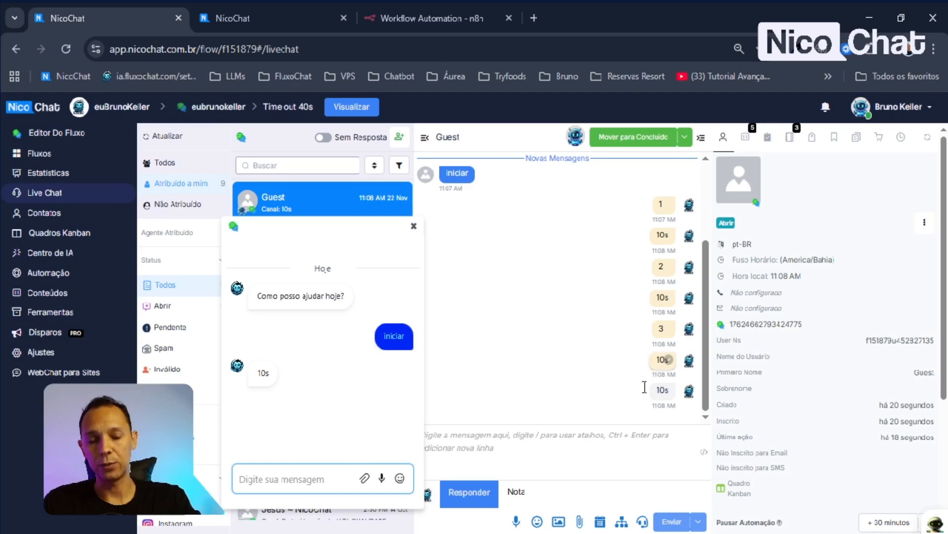
left_click_drag(258, 376, 298, 393)
left_click(302, 393)
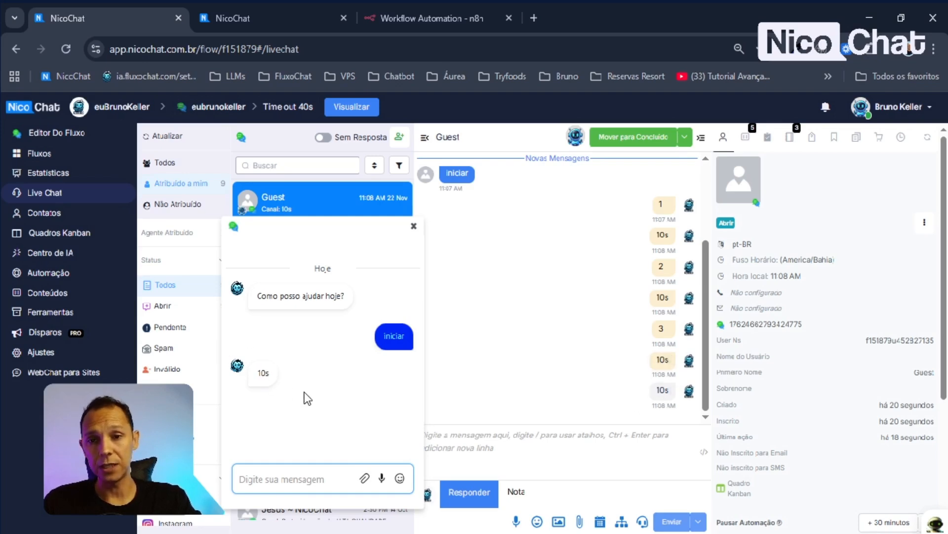
- Send '#excluir' from the test chat to reset the test contact
left_click(283, 478)
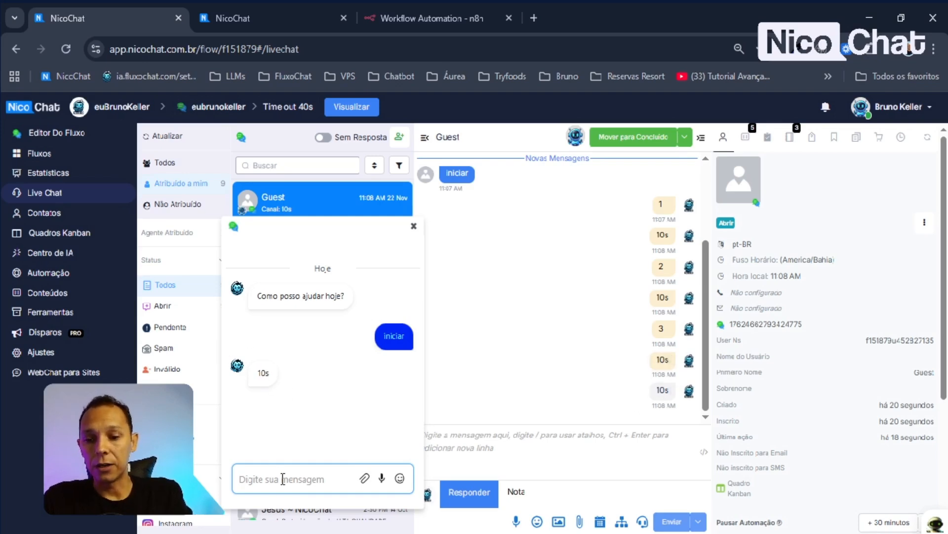
type("#exclui")
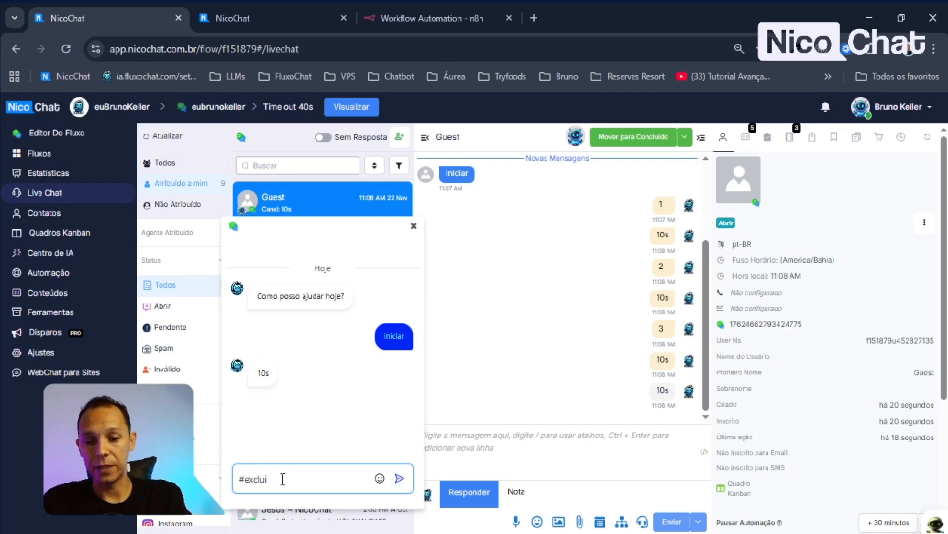
type("r")
key("Return")
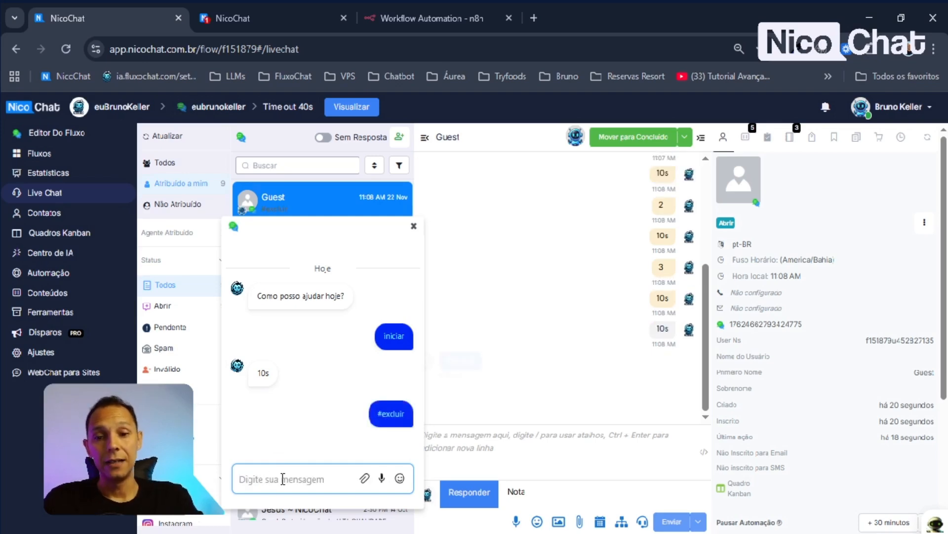
- In the flow editor, change Condition #1's contador_erro value from 3 back to 4 and save
left_click(84, 139)
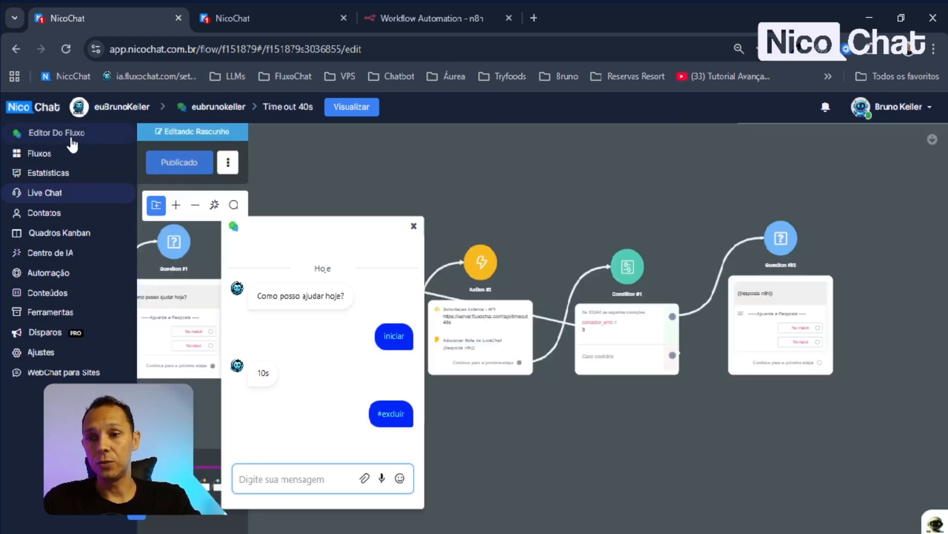
left_click(642, 350)
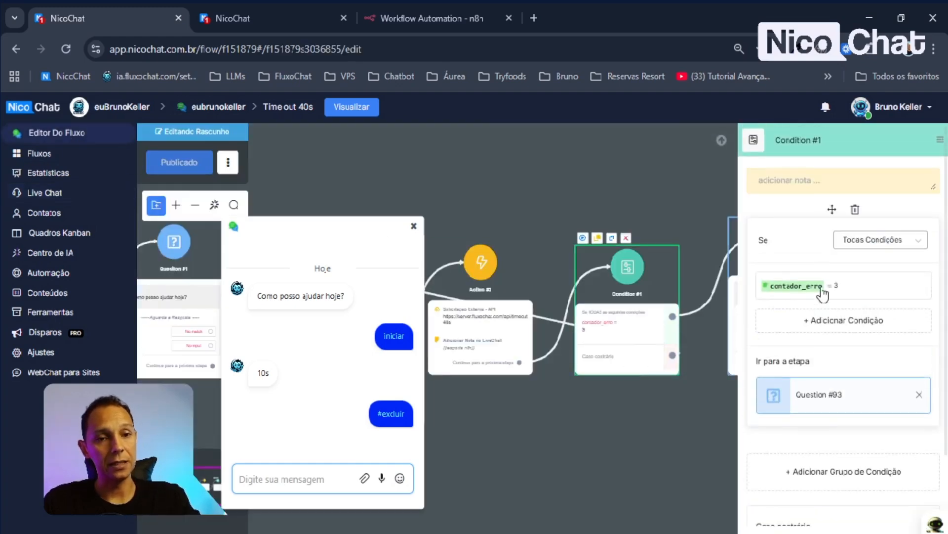
left_click(867, 296)
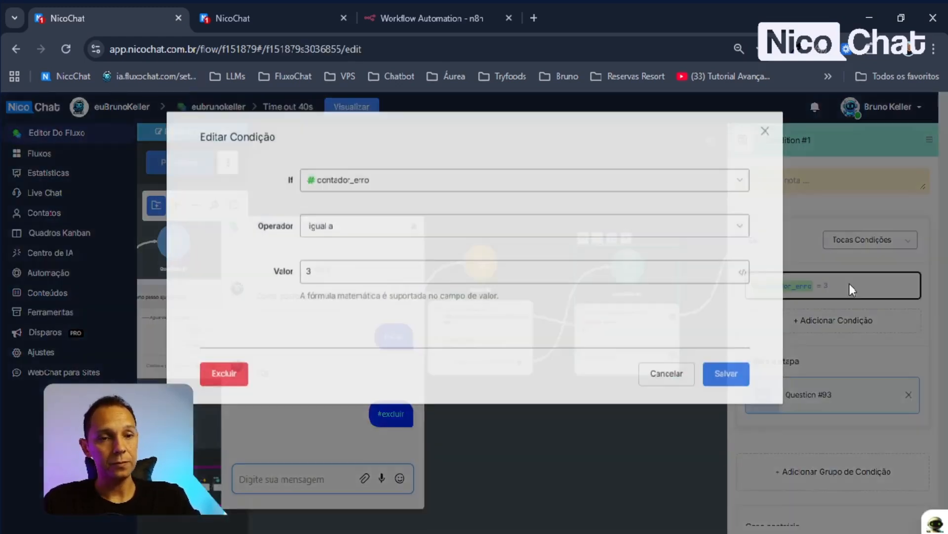
double_click(345, 270)
type("4")
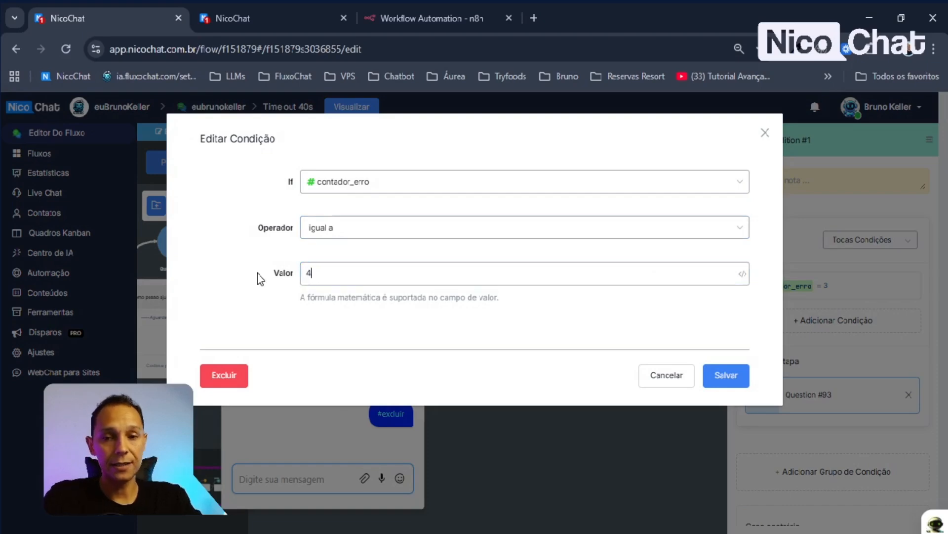
left_click(732, 384)
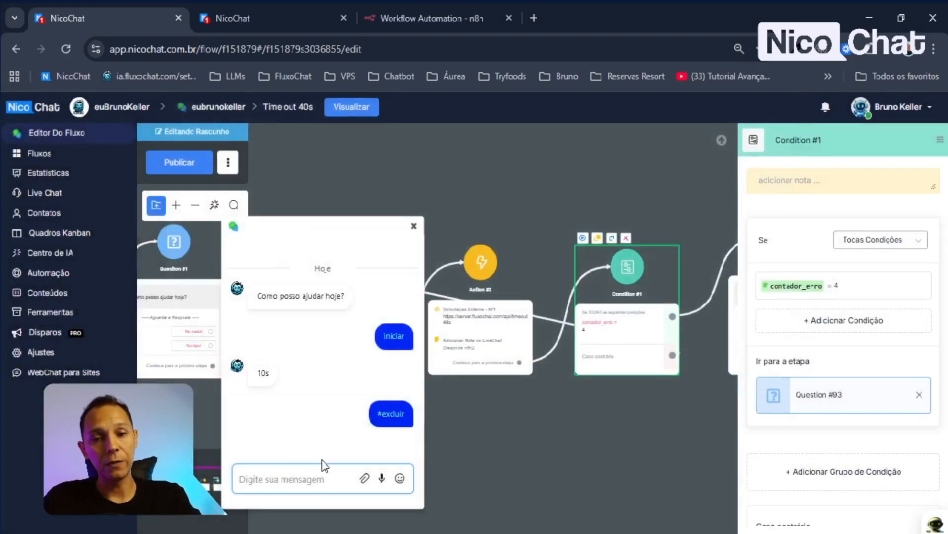
left_click(624, 419)
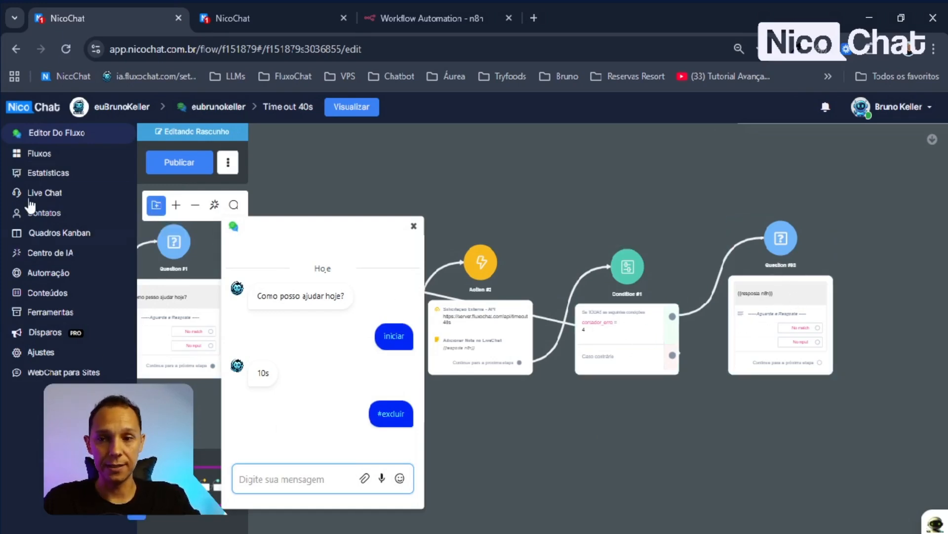
- Restart the popup test chat, send 'iniciar', and follow the Guest conversation in Live Chat
left_click(293, 471)
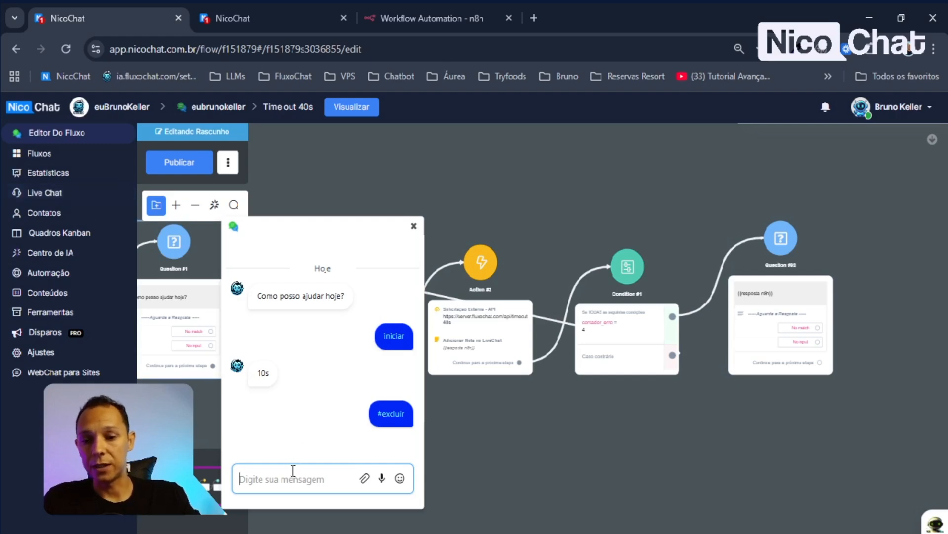
left_click(414, 226)
left_click(352, 107)
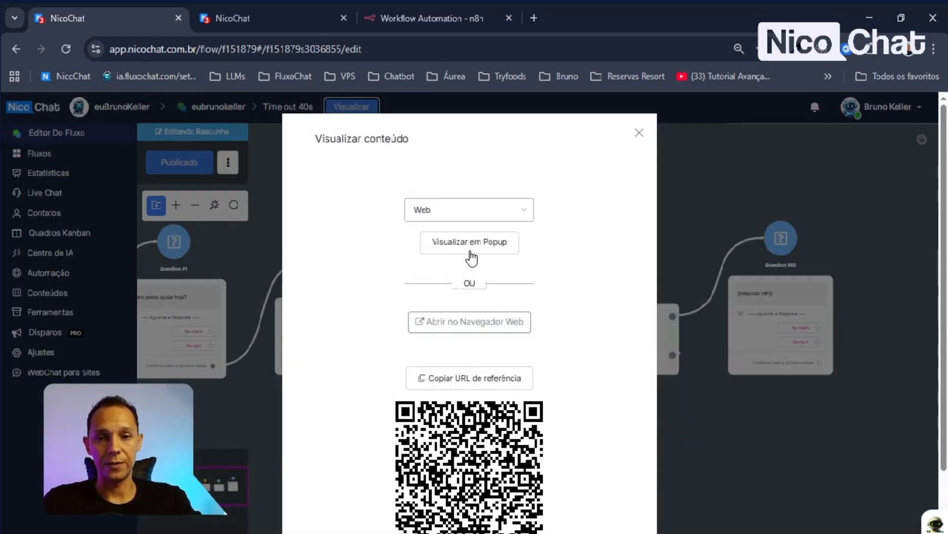
left_click(470, 243)
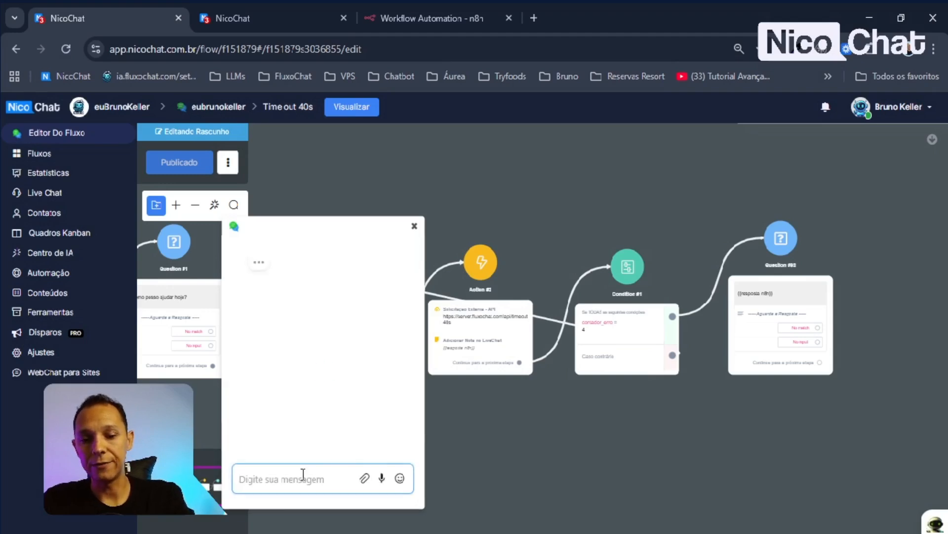
type("iniciar")
key("Return")
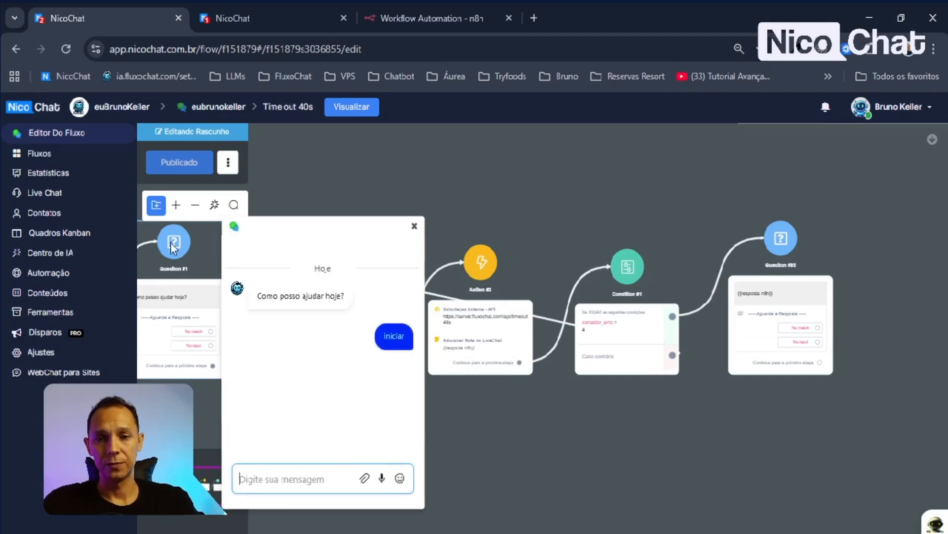
left_click(44, 193)
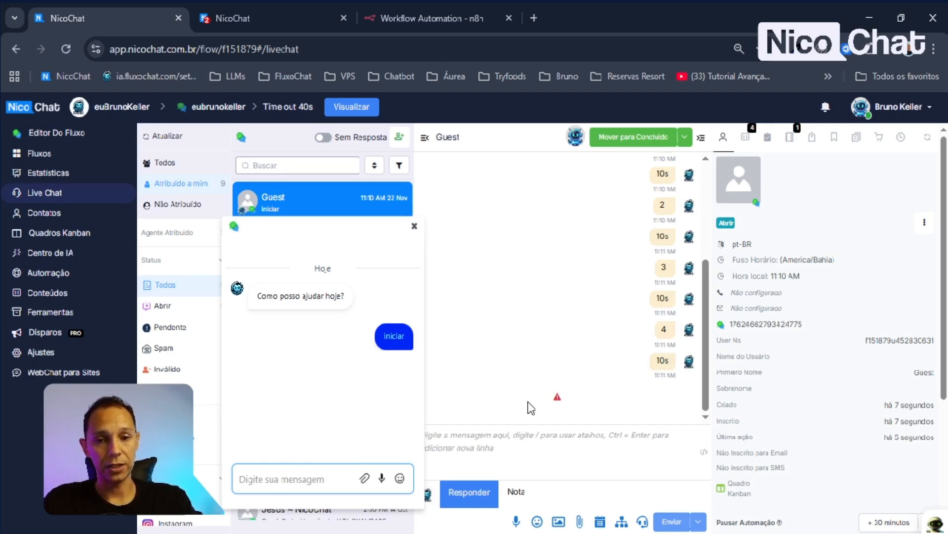
- Read the 'Over max execution time limit of 40 seconds' error, then return to the flow editor
left_click(557, 398)
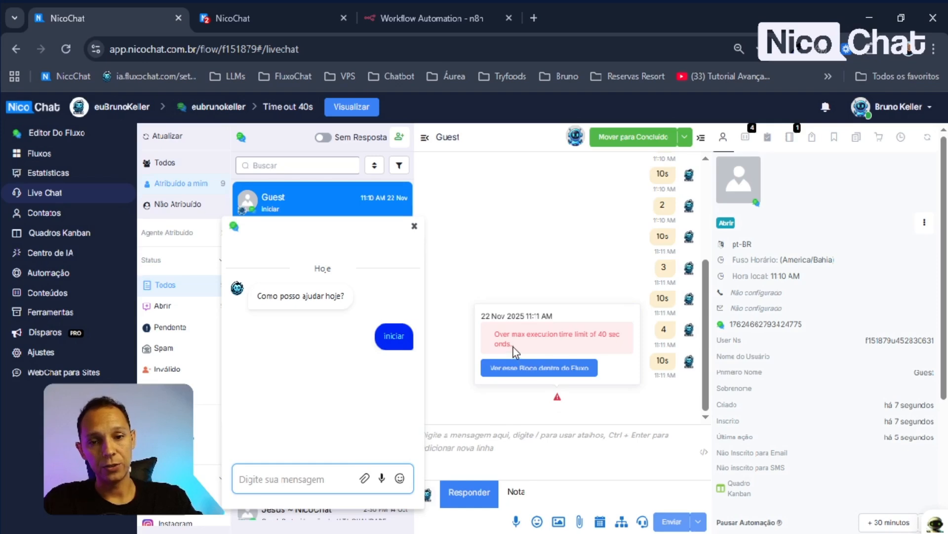
left_click_drag(514, 347, 498, 334)
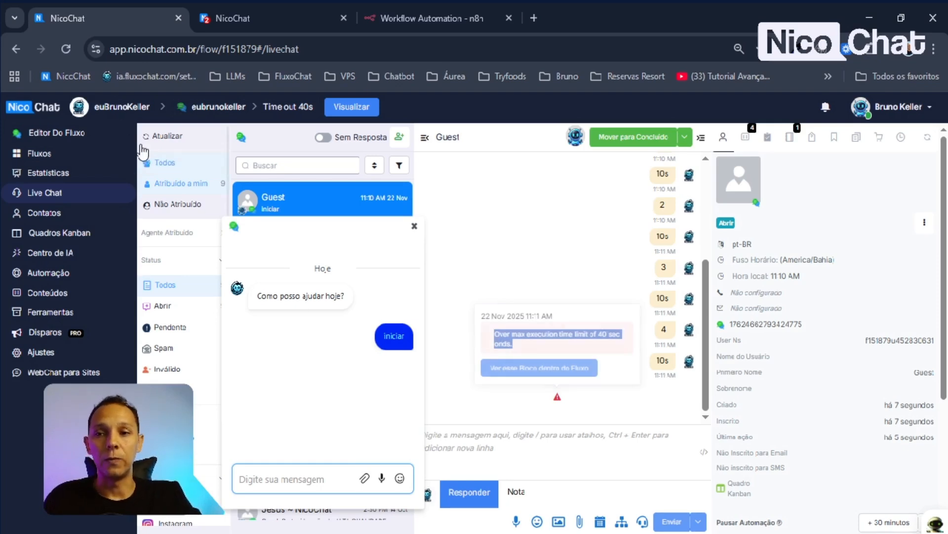
left_click(49, 132)
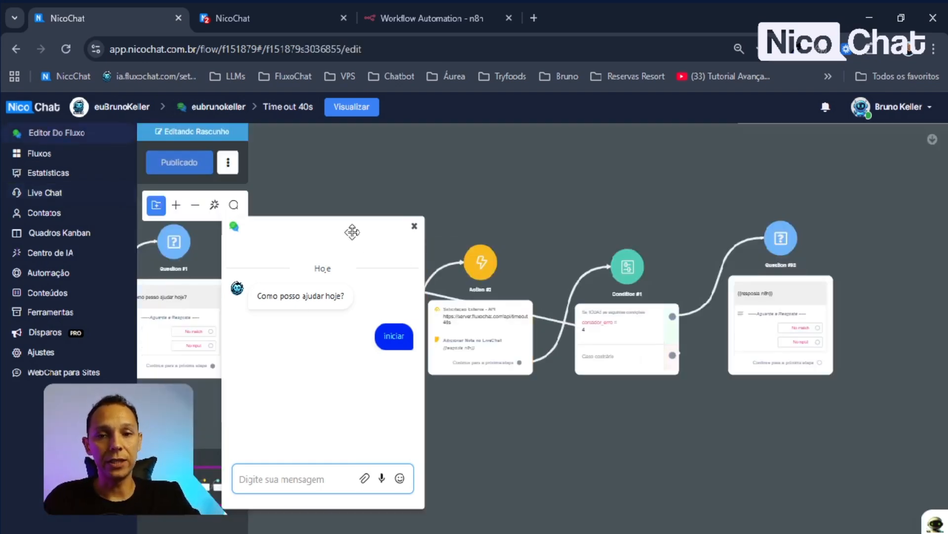
- Close the chat preview popup to reveal Condition #1 feeding Question #93's {{resposta n8n}} reply
left_click(415, 225)
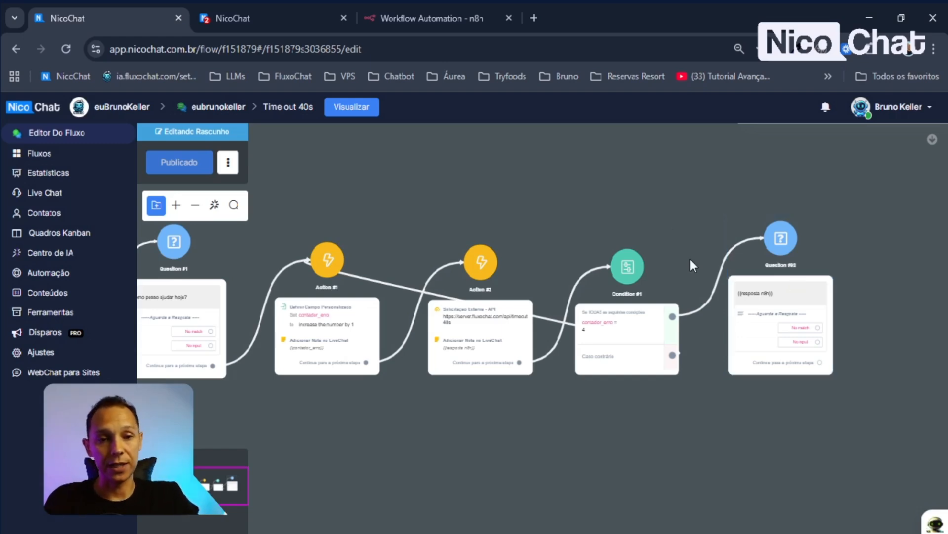
- Shift Condition #1 and Question #93 together, then move Question #93 further right
left_click_drag(612, 180, 857, 397)
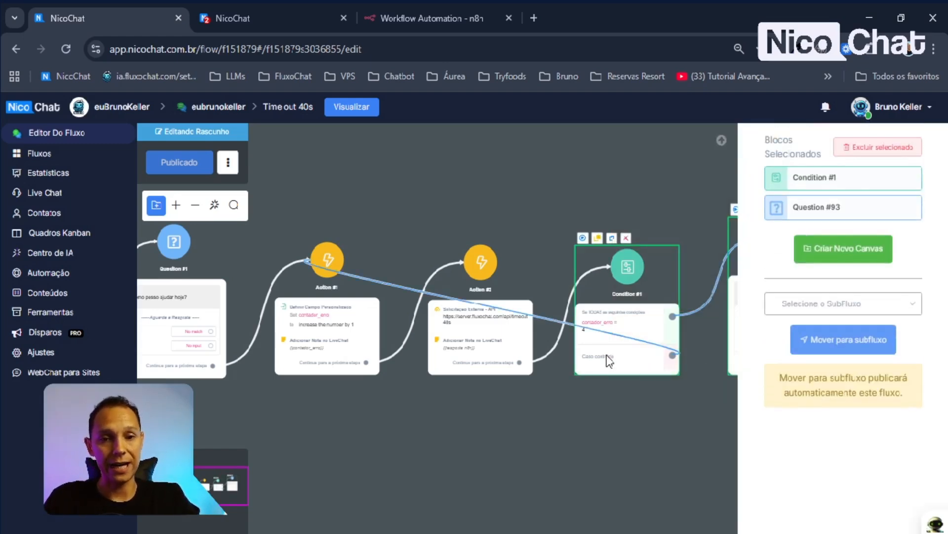
left_click_drag(608, 357, 674, 360)
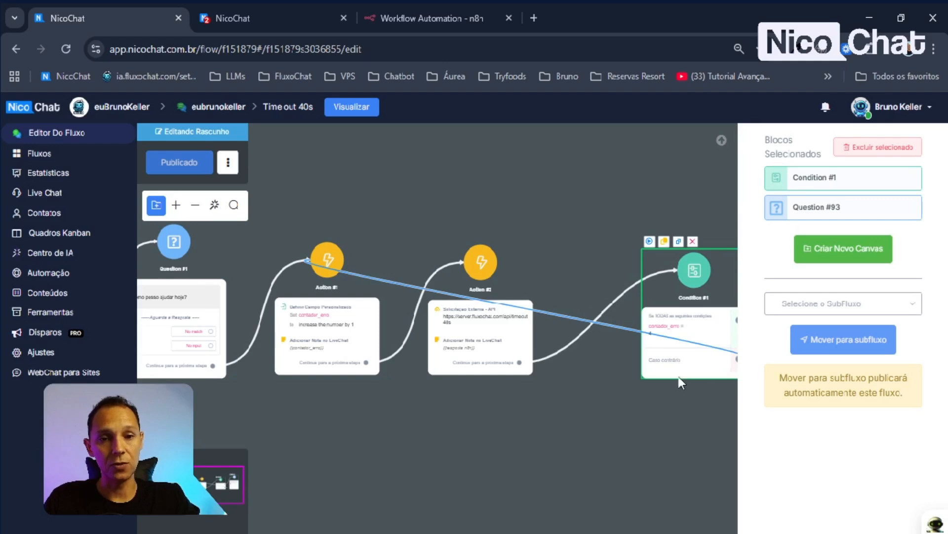
left_click(642, 209)
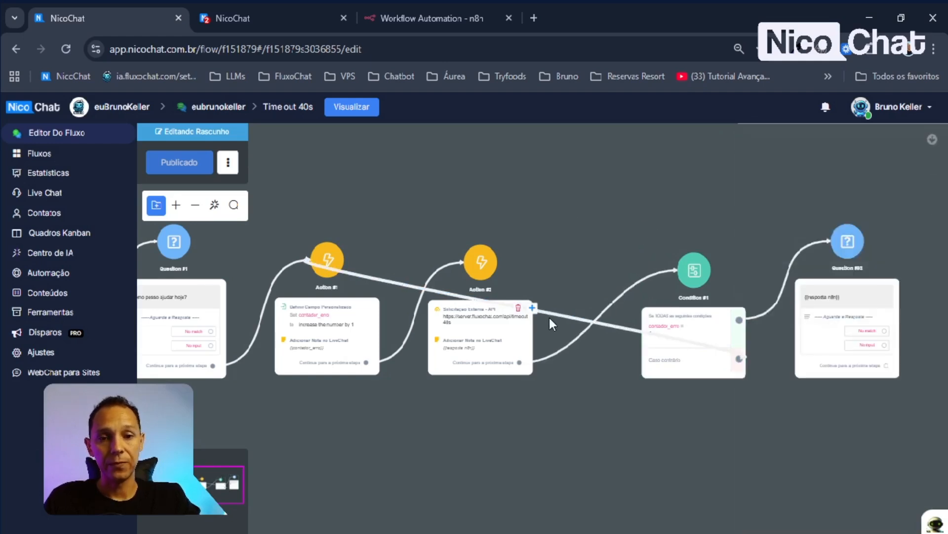
left_click_drag(616, 170, 835, 391)
left_click_drag(685, 363, 632, 360)
left_click(664, 433)
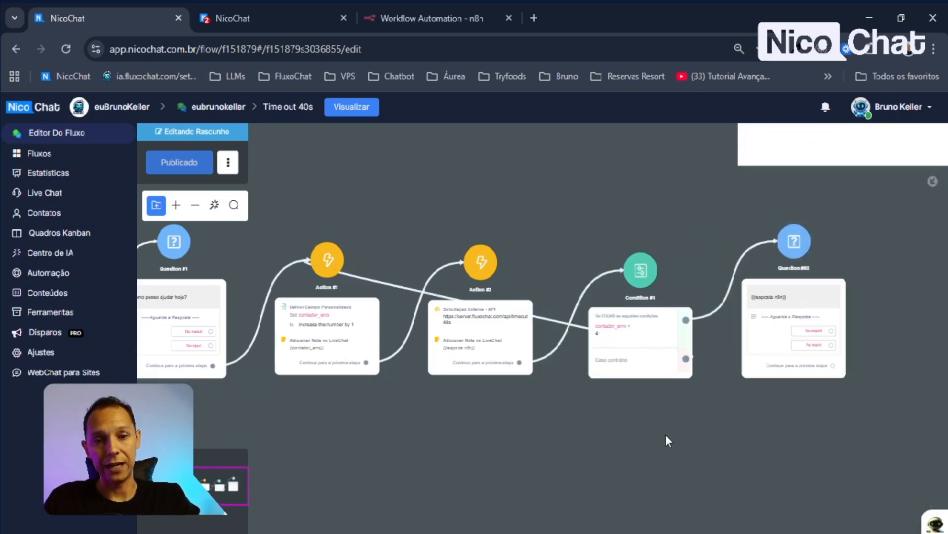
left_click_drag(665, 435, 508, 433)
left_click_drag(643, 306, 710, 306)
mouse_move(614, 281)
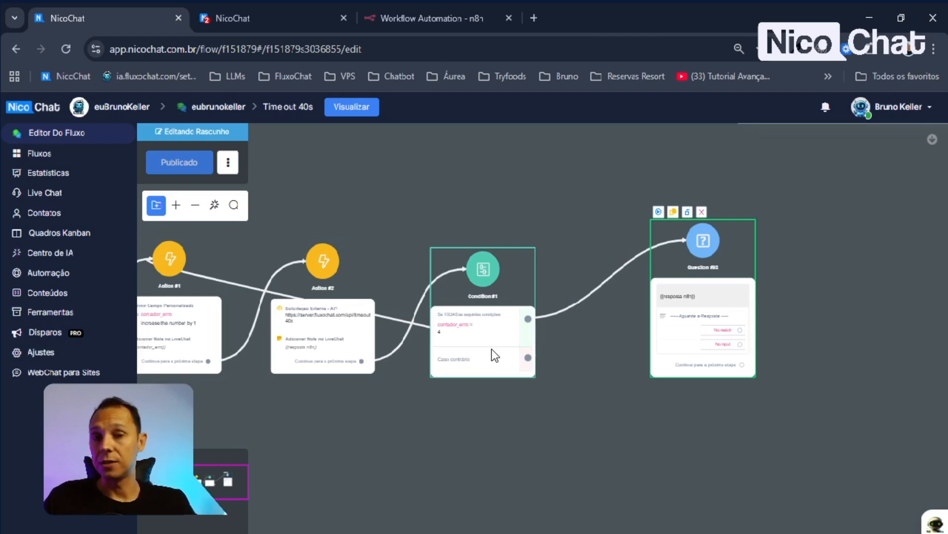
- Move Condition #1 up so it clears the connection lines coming from Action #1
scroll(486, 429, "down", 2)
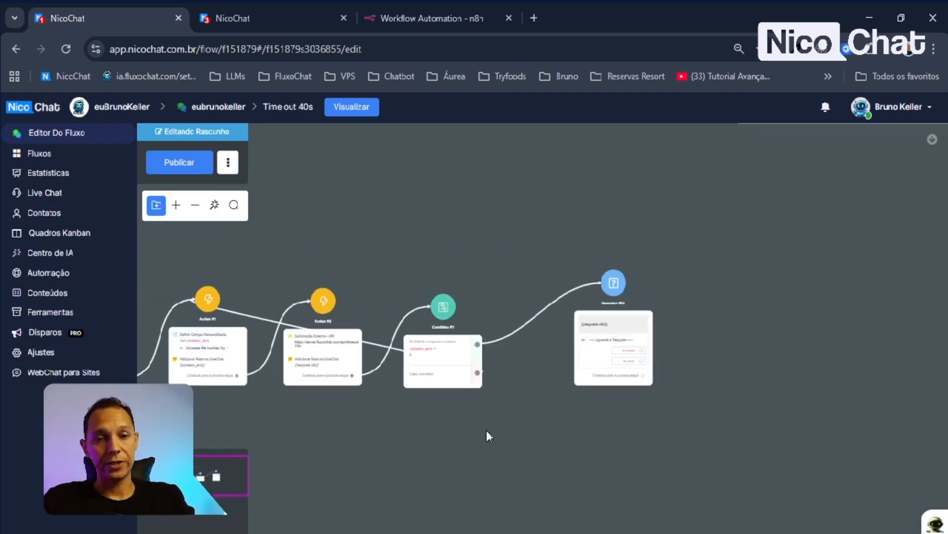
scroll(526, 362, "up", 5)
scroll(529, 358, "down", 3)
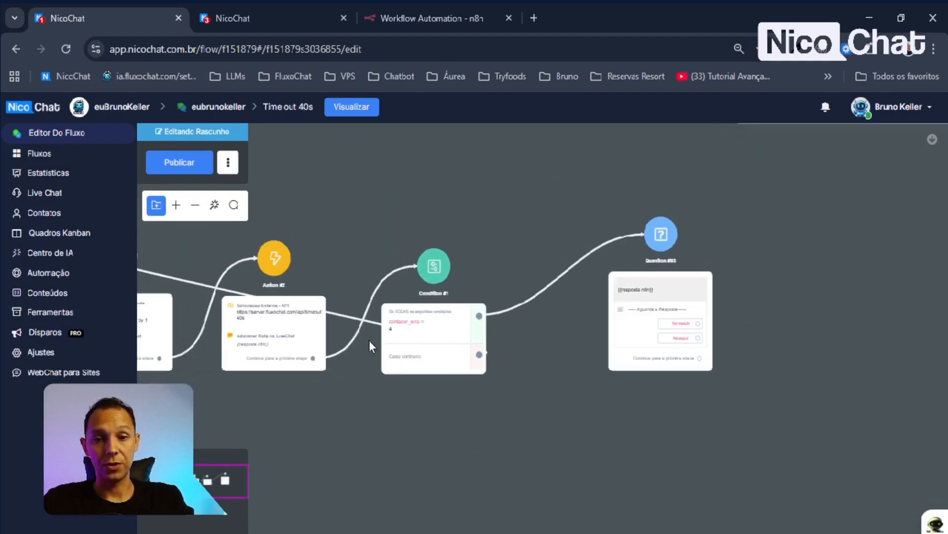
left_click_drag(381, 428, 519, 428)
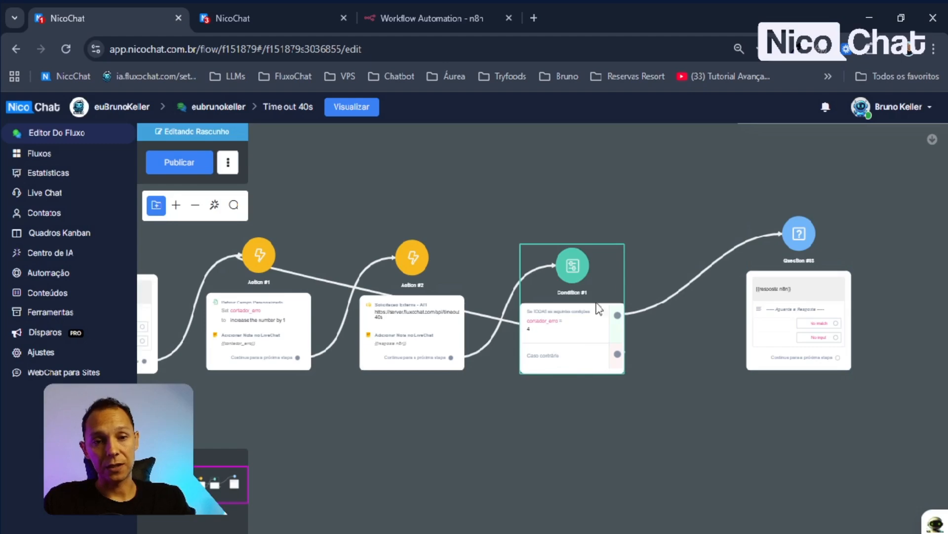
mouse_move(686, 283)
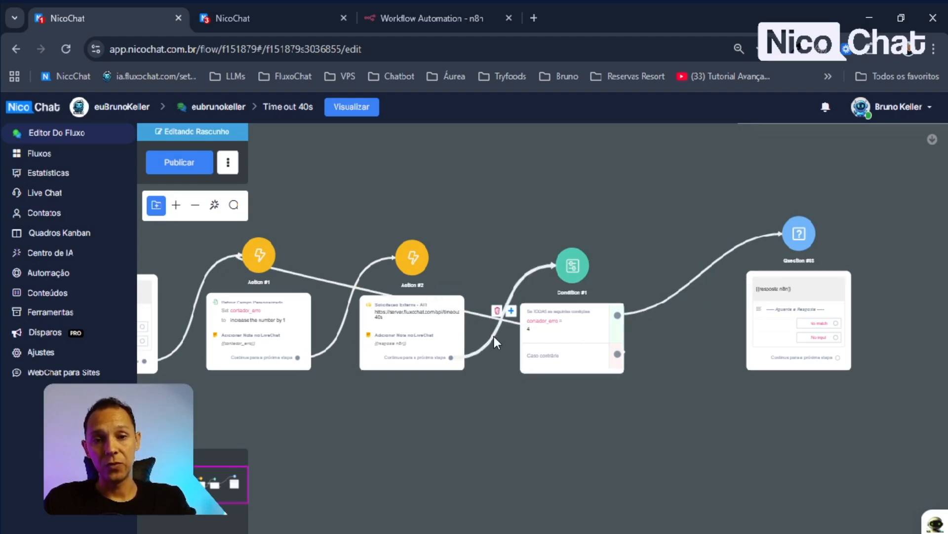
left_click_drag(539, 332, 526, 319)
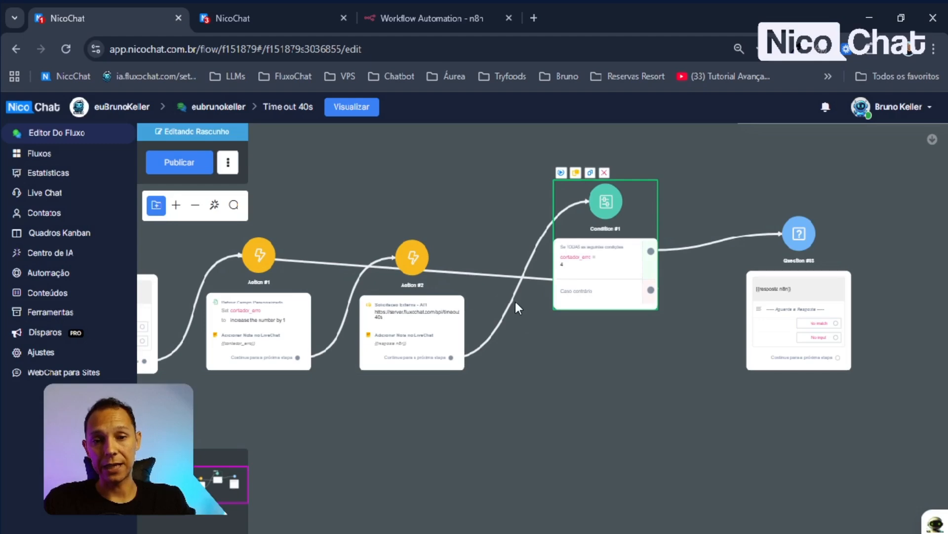
mouse_move(513, 301)
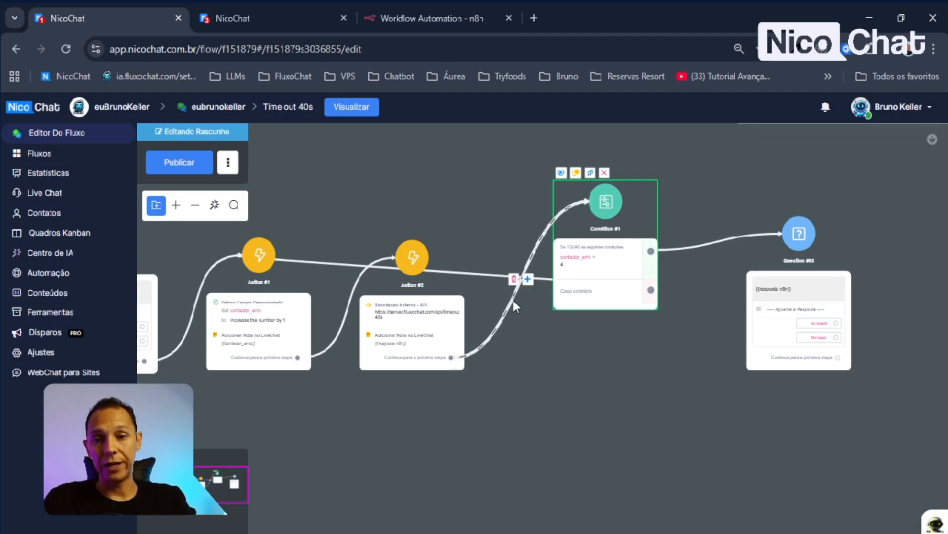
left_click_drag(572, 304, 582, 321)
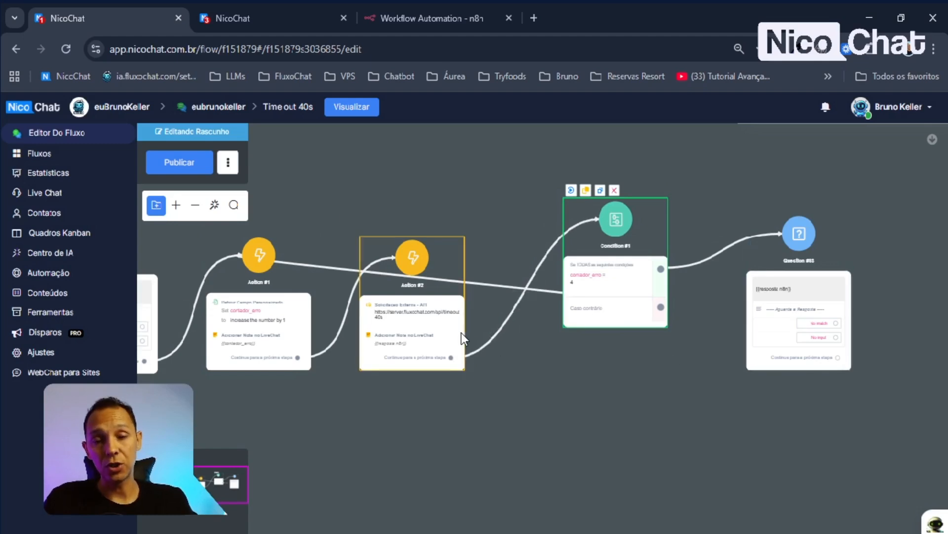
- Change Condition #1's contador_erro rule value from 4 to 3 and save it
left_click_drag(615, 319, 578, 355)
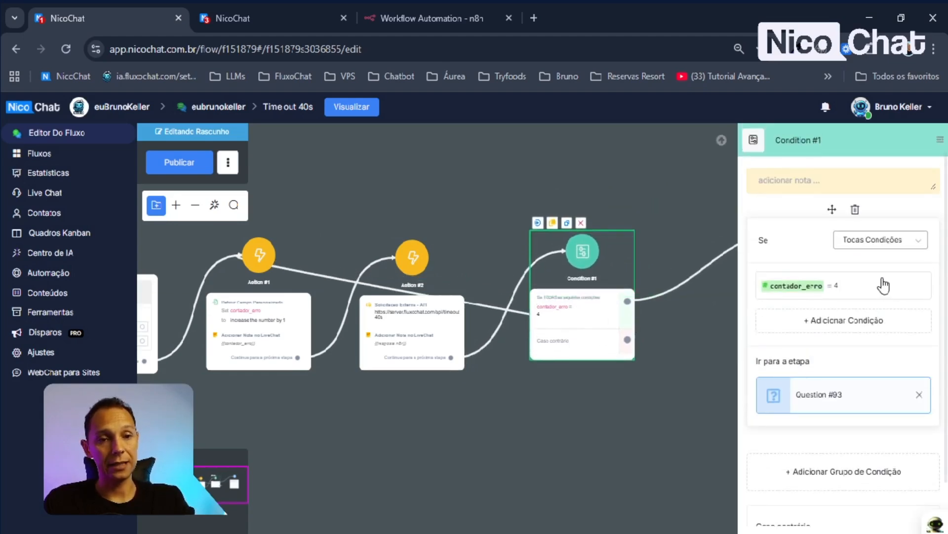
left_click(780, 286)
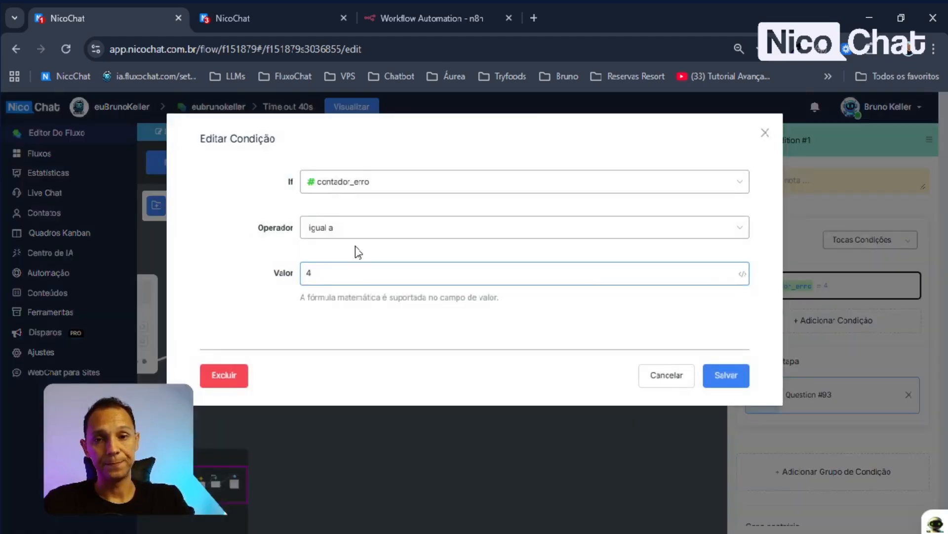
key("ctrl+a")
type("3")
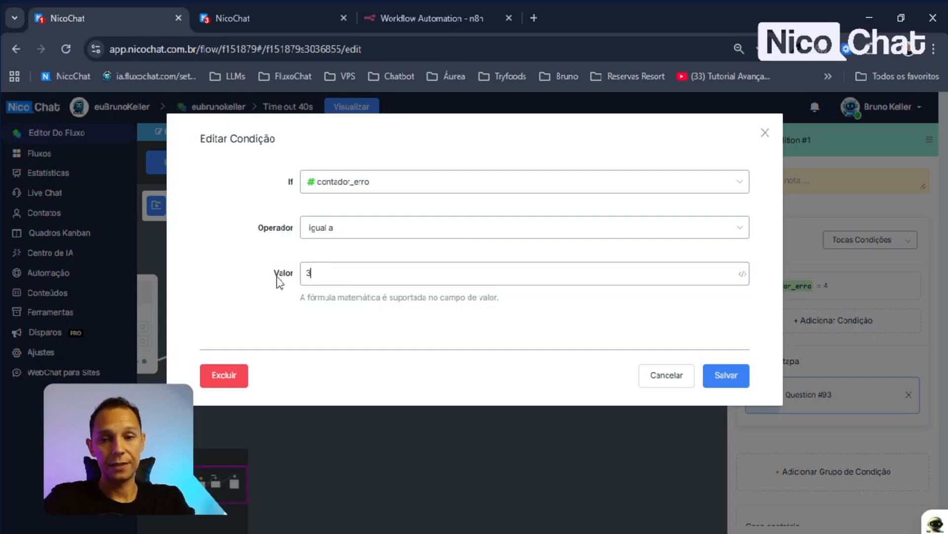
left_click(731, 383)
- Copy and paste the external API request action block
left_click_drag(591, 447, 395, 434)
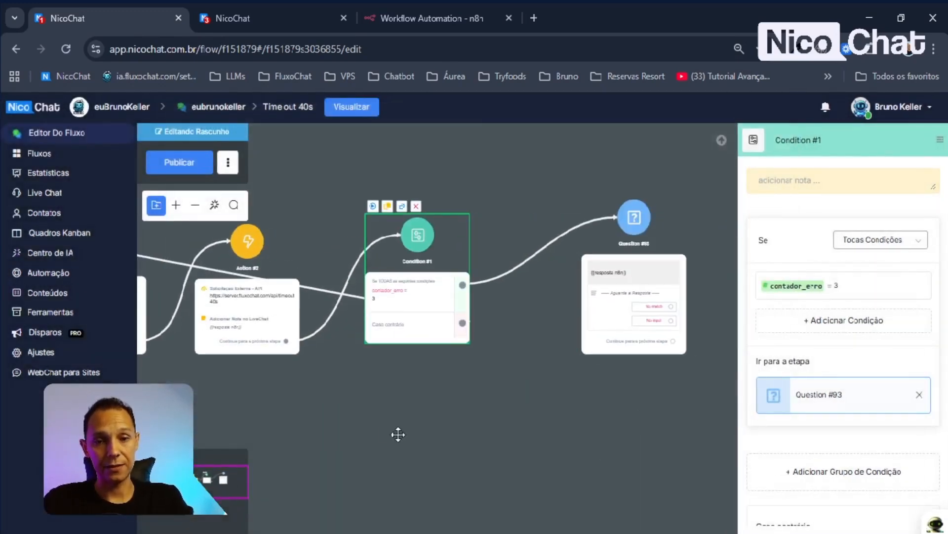
key("ctrl+c")
key("ctrl+v")
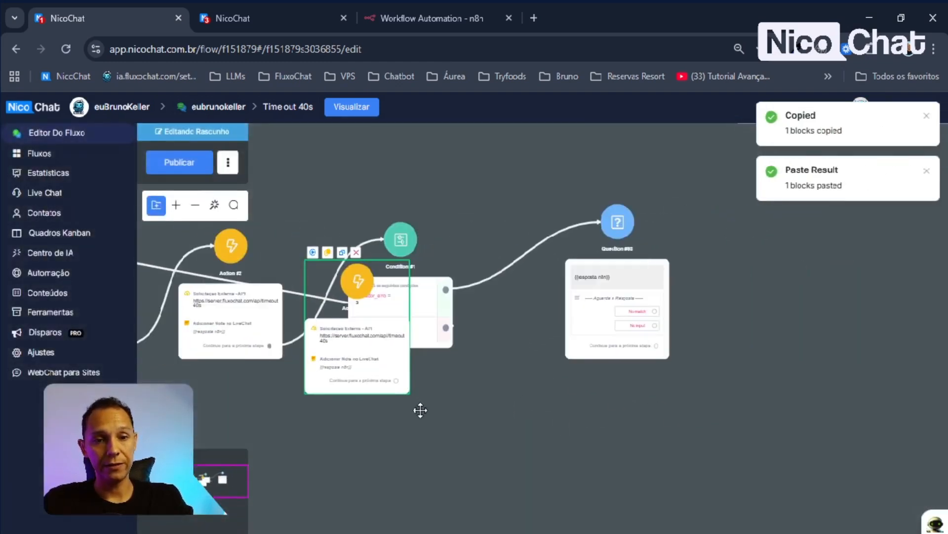
- Place the copy between Condition #1 and Question #93, wiring the condition's match output to it
left_click_drag(420, 410, 287, 423)
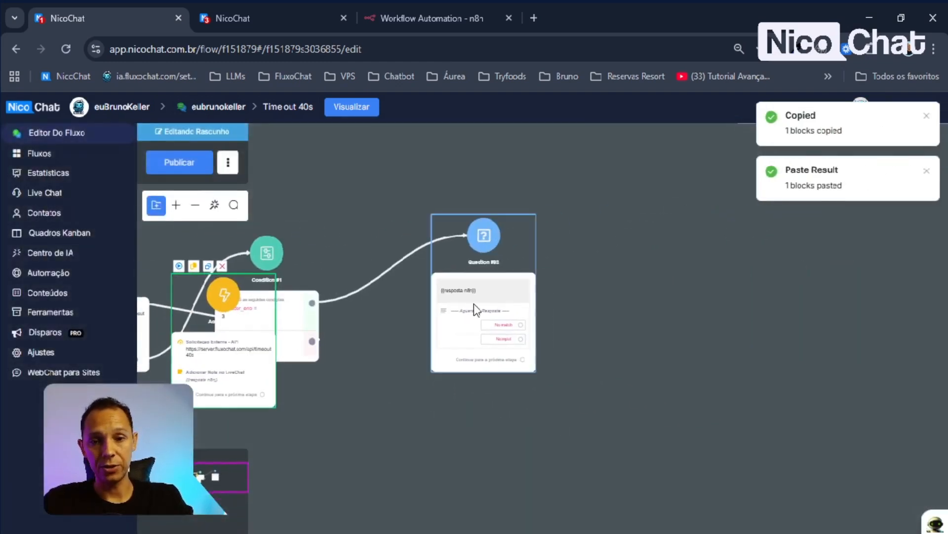
left_click_drag(475, 307, 636, 294)
left_click_drag(266, 373, 494, 304)
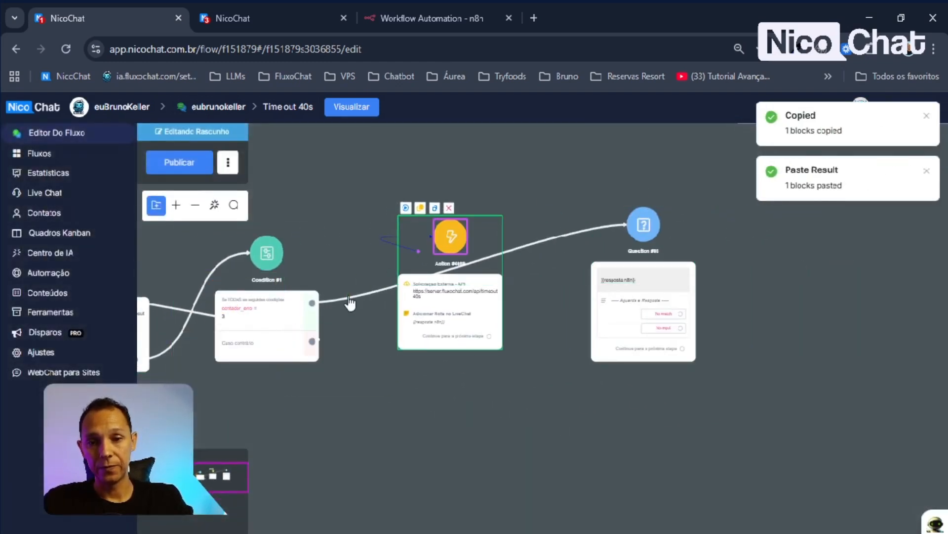
left_click_drag(312, 303, 483, 324)
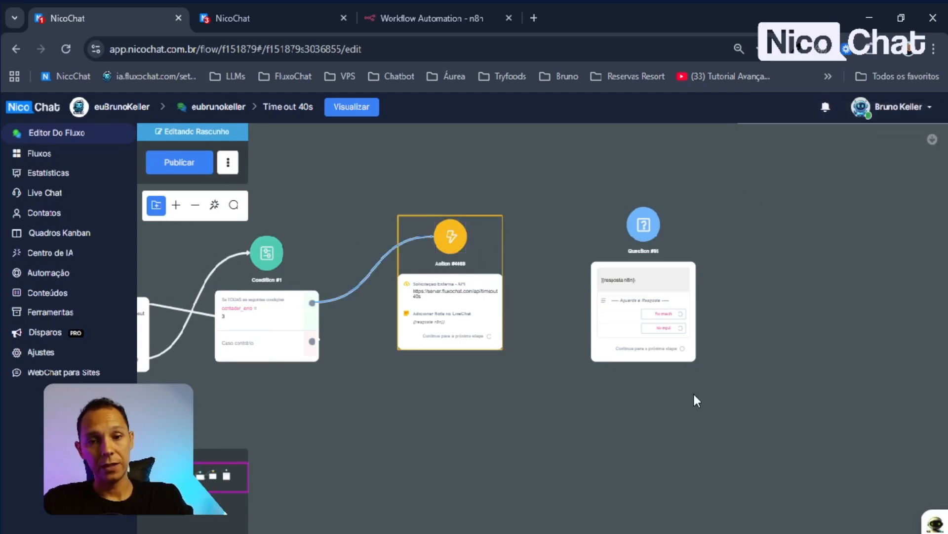
- Add a smart delay of 11 seconds as the first step of Action #4669
left_click(496, 329)
left_click(890, 465)
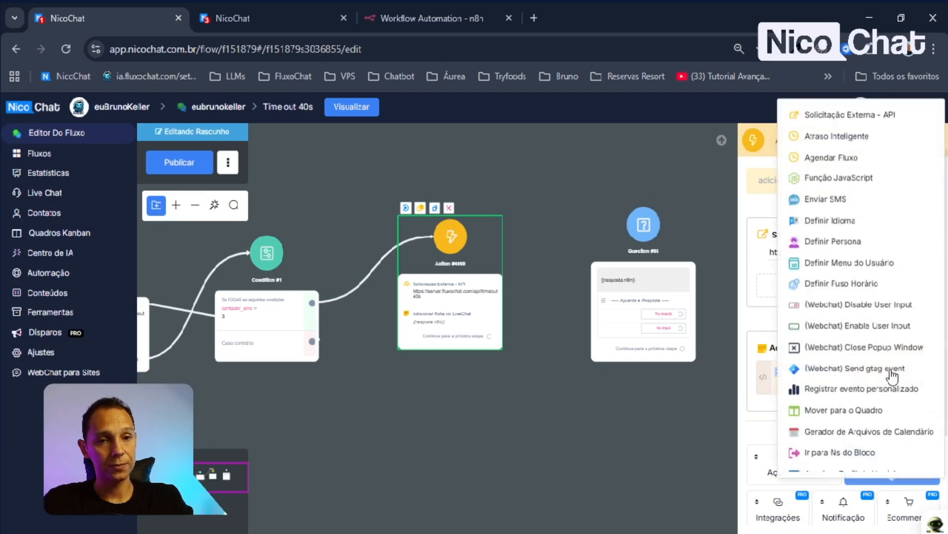
left_click(837, 136)
scroll(835, 297, "down", 3)
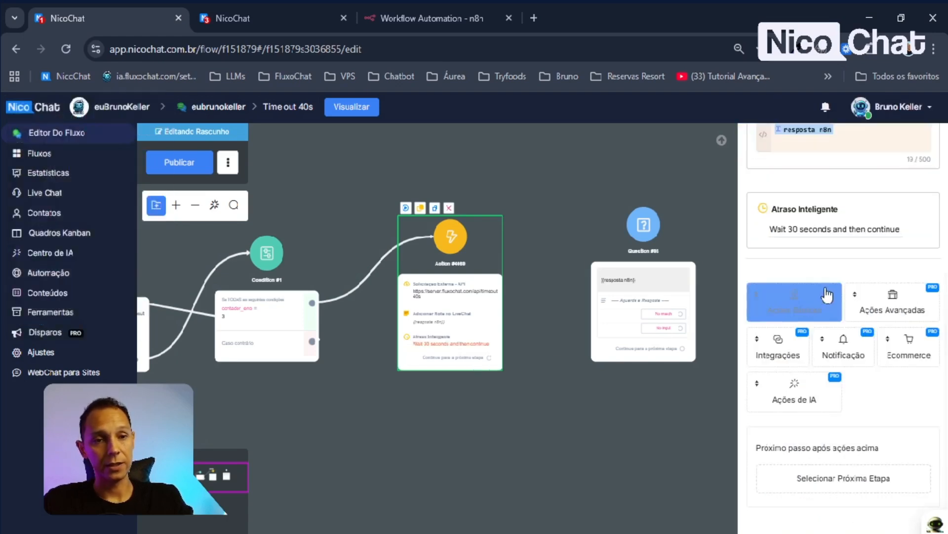
scroll(840, 286, "up", 5)
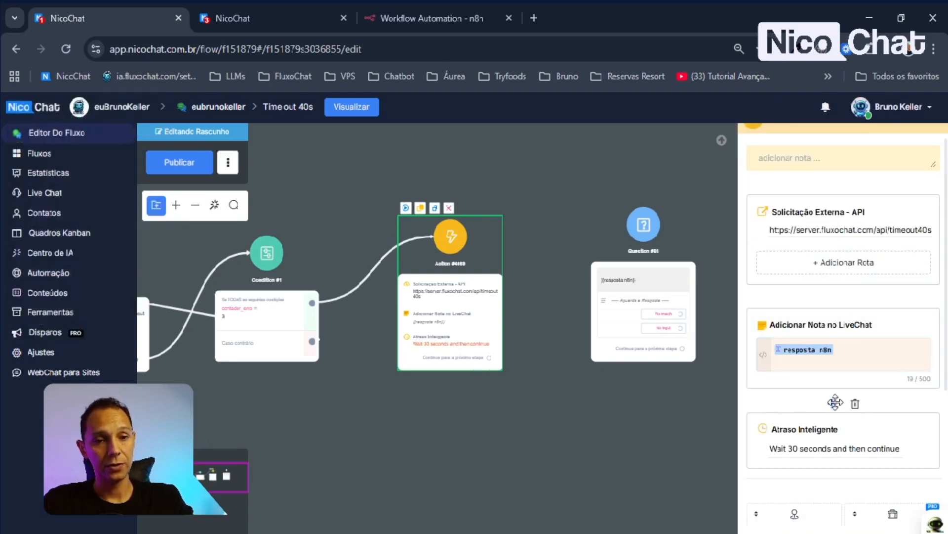
left_click_drag(835, 402, 847, 195)
left_click(806, 236)
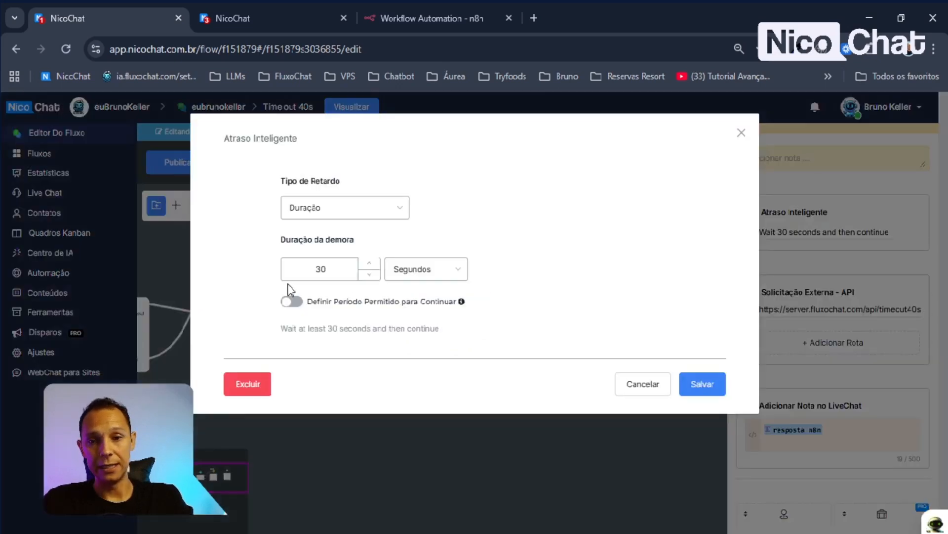
double_click(320, 269)
type("11")
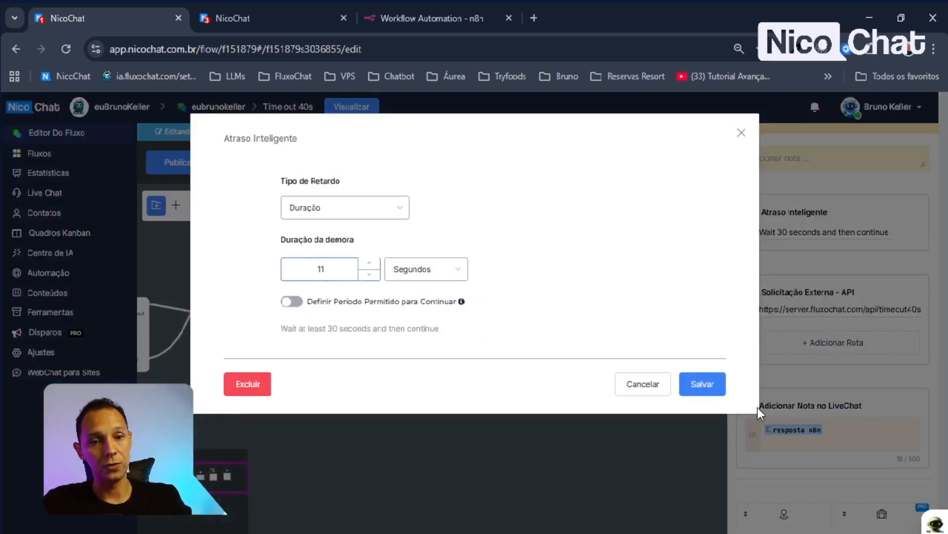
left_click(701, 384)
- Publish the updated Time out 40s flow
left_click_drag(642, 226, 493, 361)
left_click(177, 168)
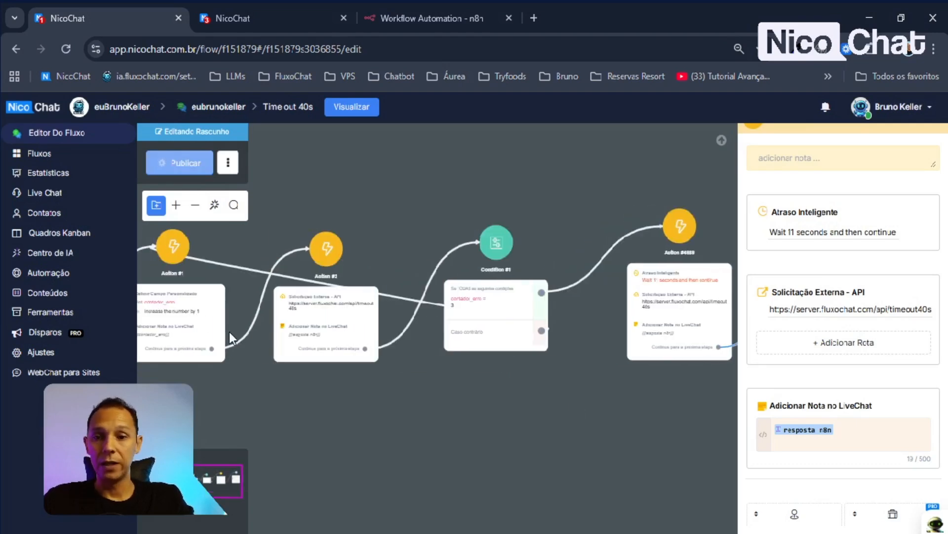
scroll(327, 323, "down", 3)
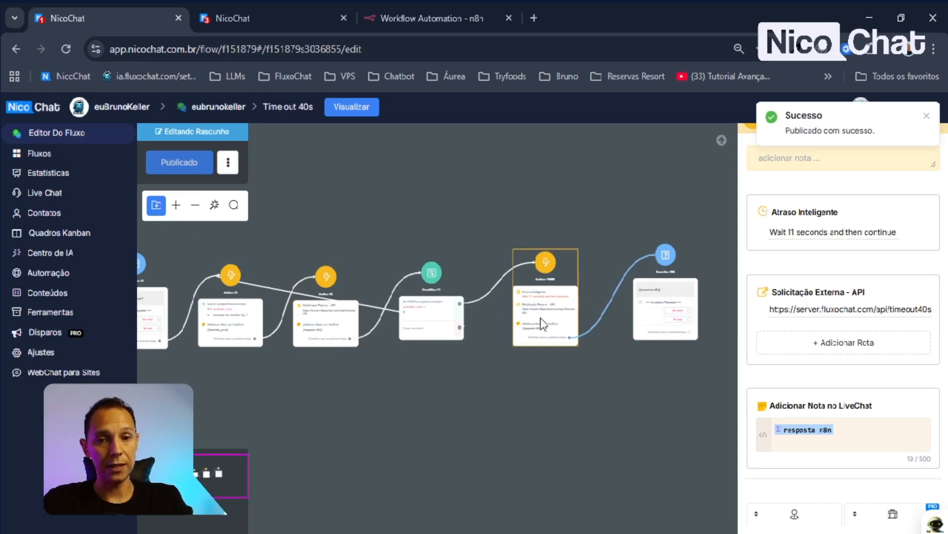
scroll(565, 299, "up", 5)
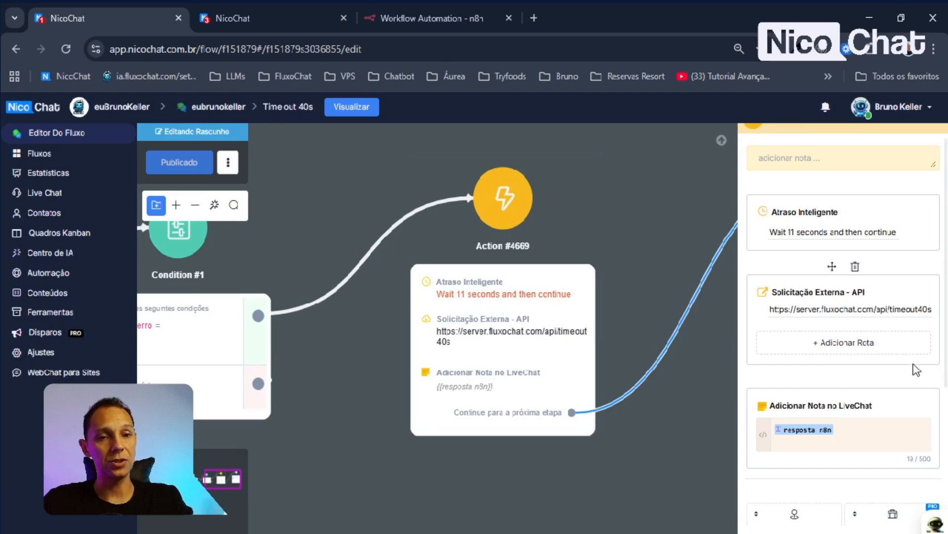
- Put a LiveChat note 'entrou no atraso' first in Action #4669 and publish the flow
scroll(889, 441, "down", 4)
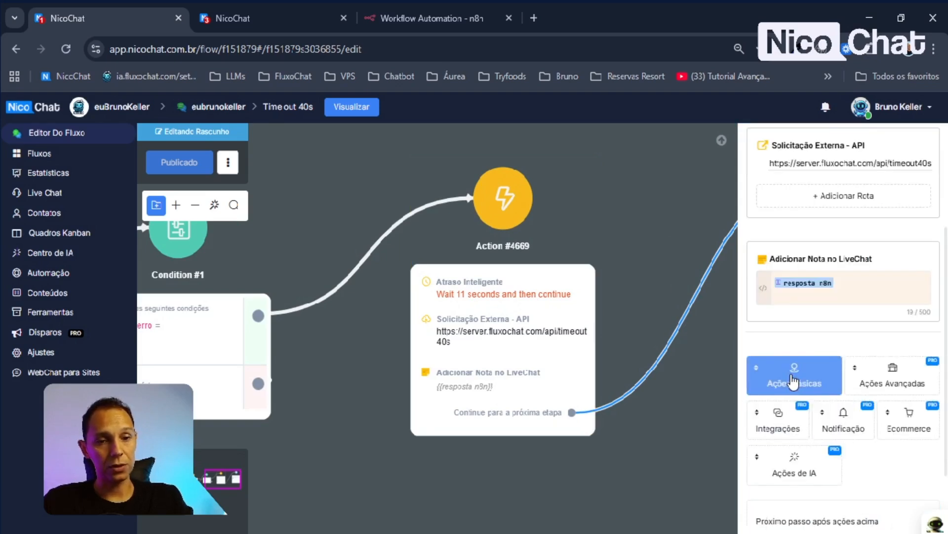
left_click(789, 377)
scroll(835, 447, "down", 6)
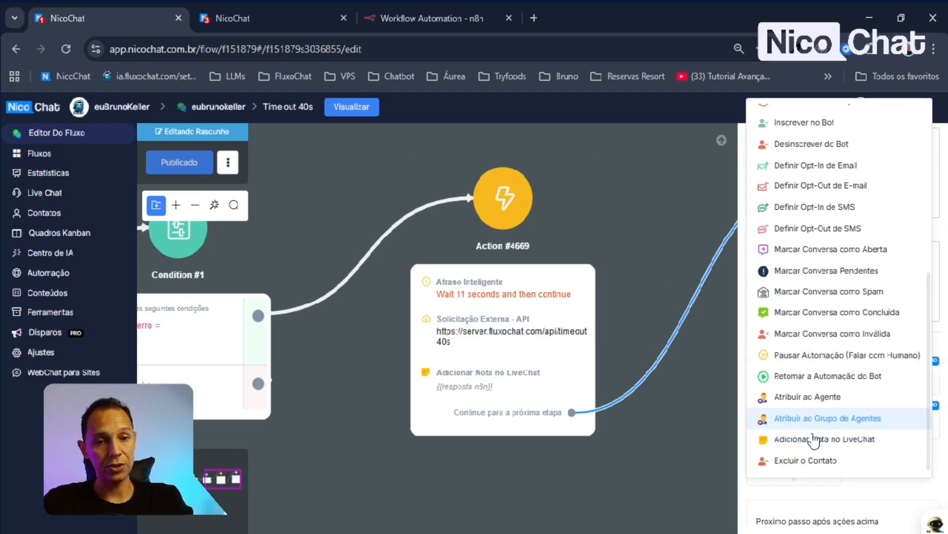
left_click(900, 366)
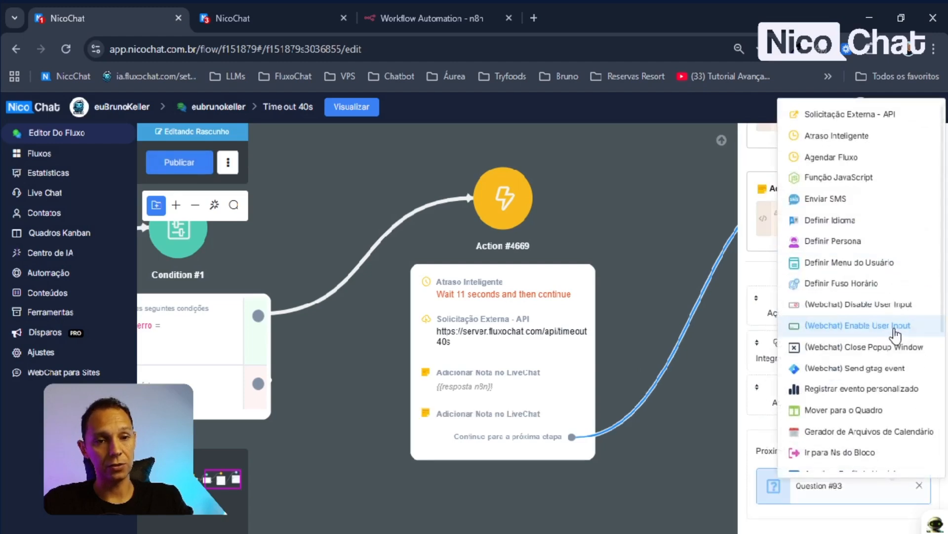
left_click(896, 326)
scroll(887, 269, "up", 5)
scroll(900, 349, "down", 2)
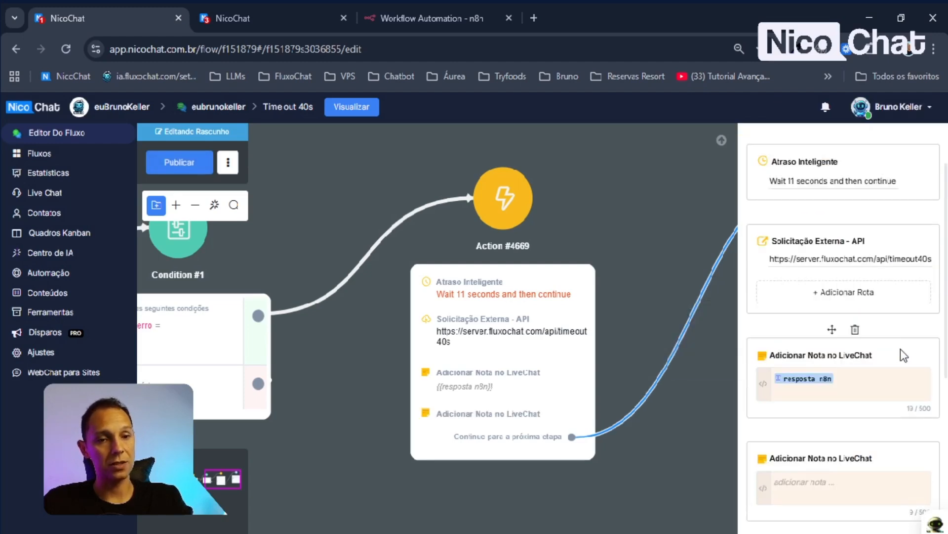
left_click_drag(832, 433, 832, 148)
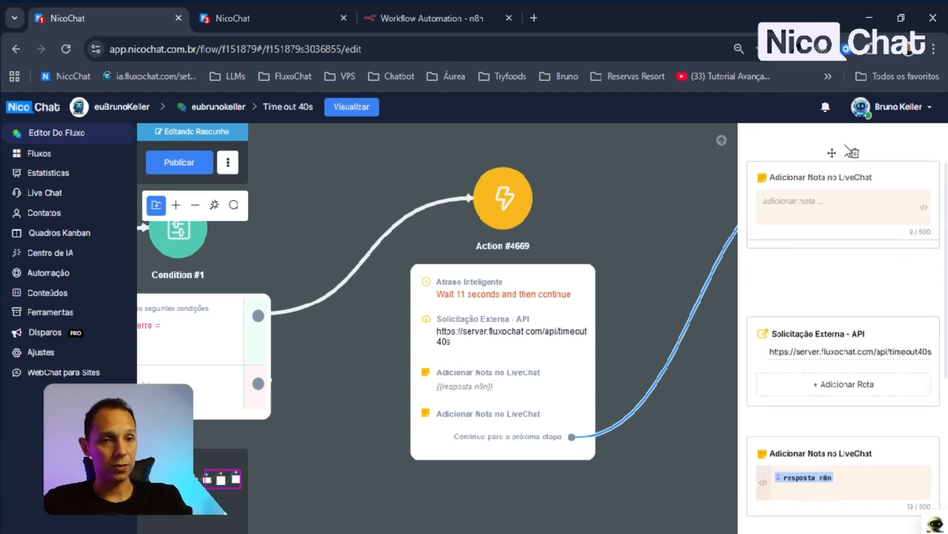
left_click(813, 190)
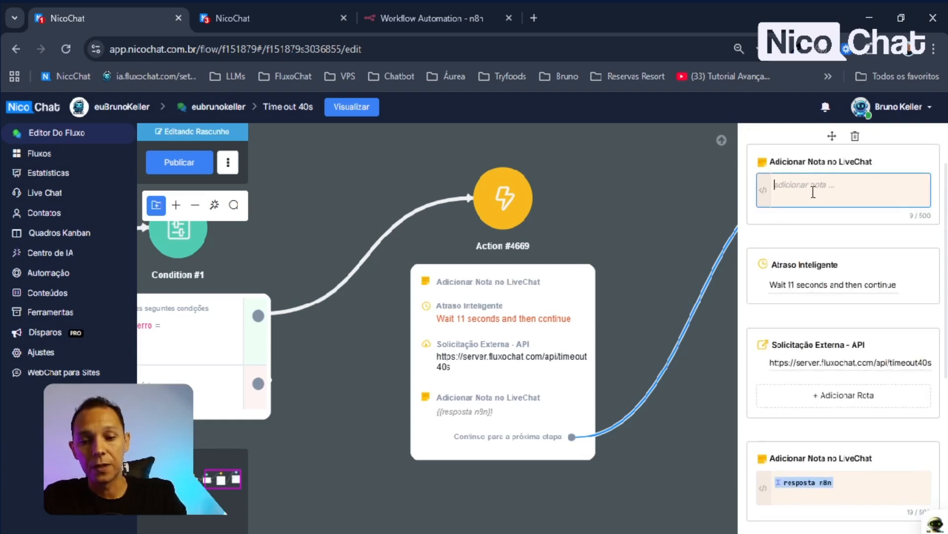
type("entrou no a")
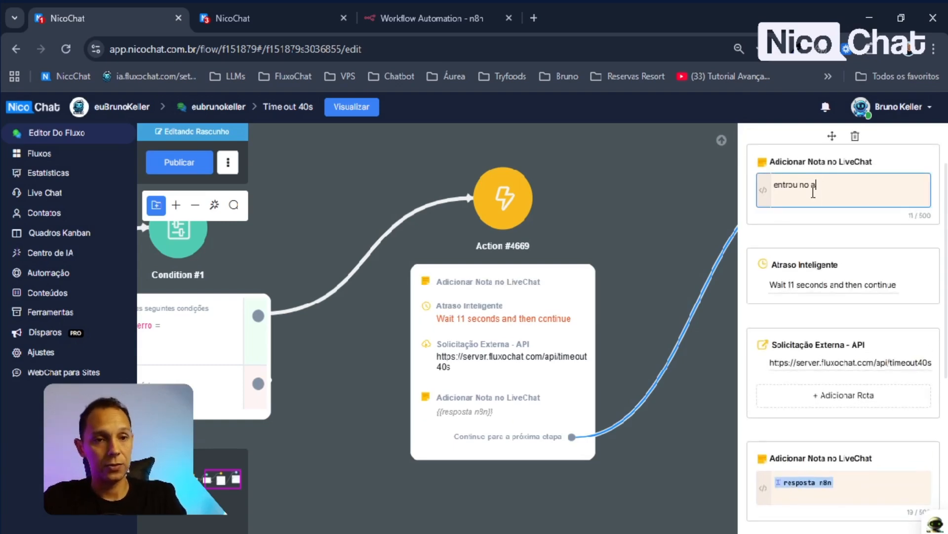
type("traso")
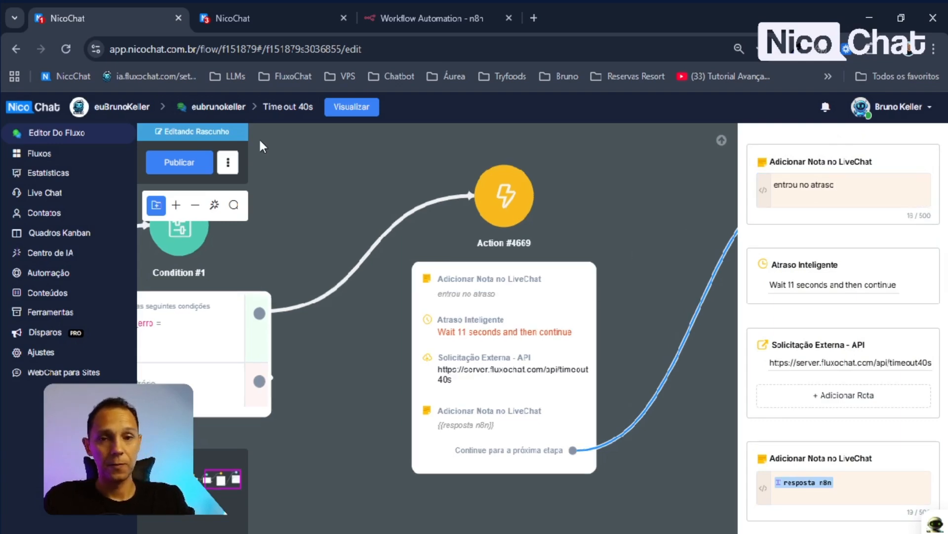
left_click(179, 162)
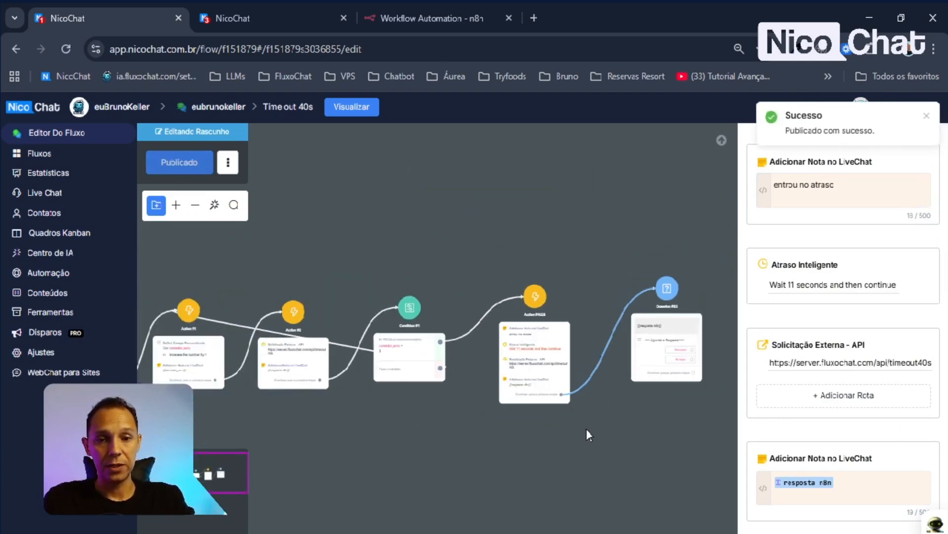
left_click(360, 110)
- Preview the flow in a popup, send 'iniciar' to the bot, and open Live Chat
left_click(482, 243)
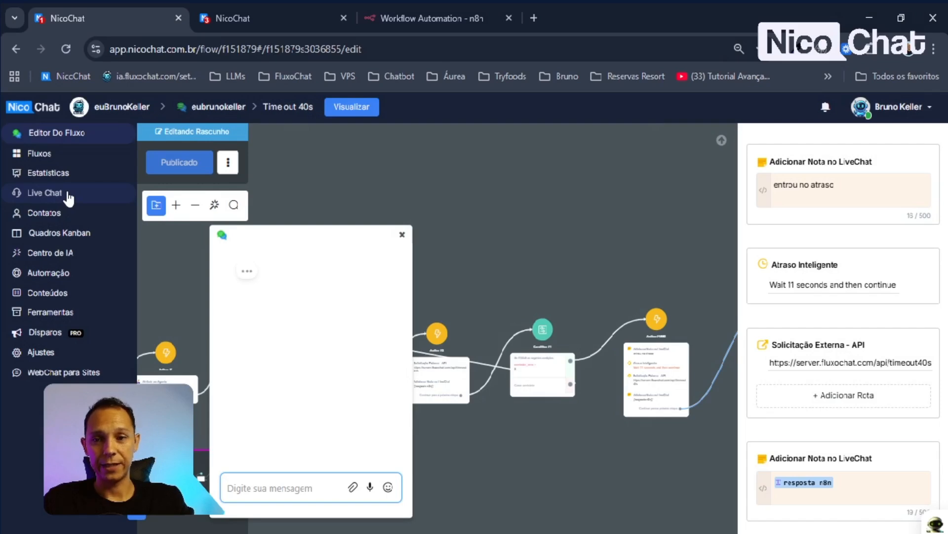
type("in")
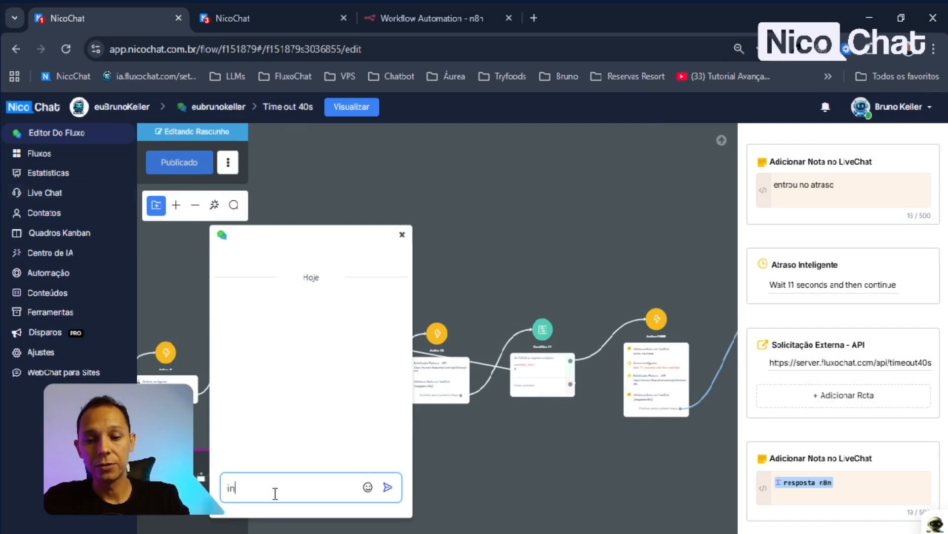
type("iciar")
key("Return")
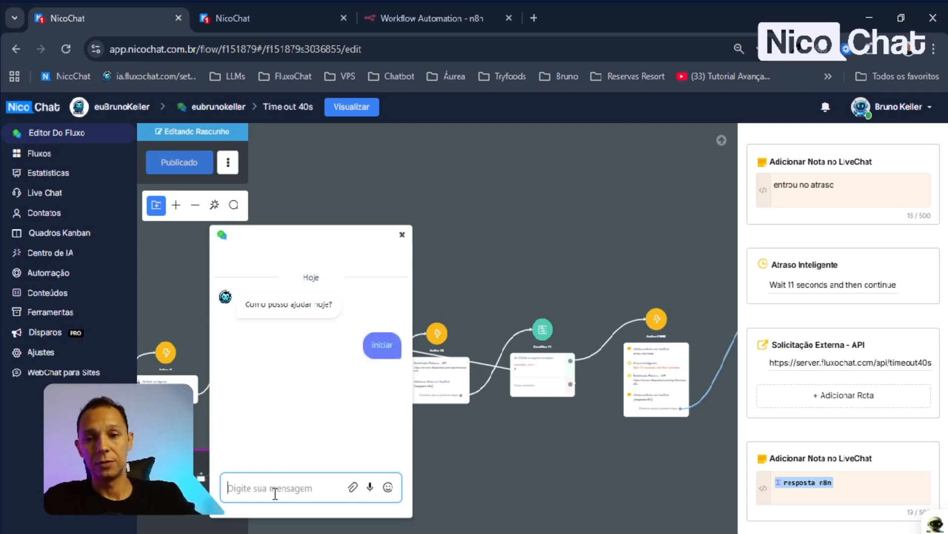
left_click(51, 195)
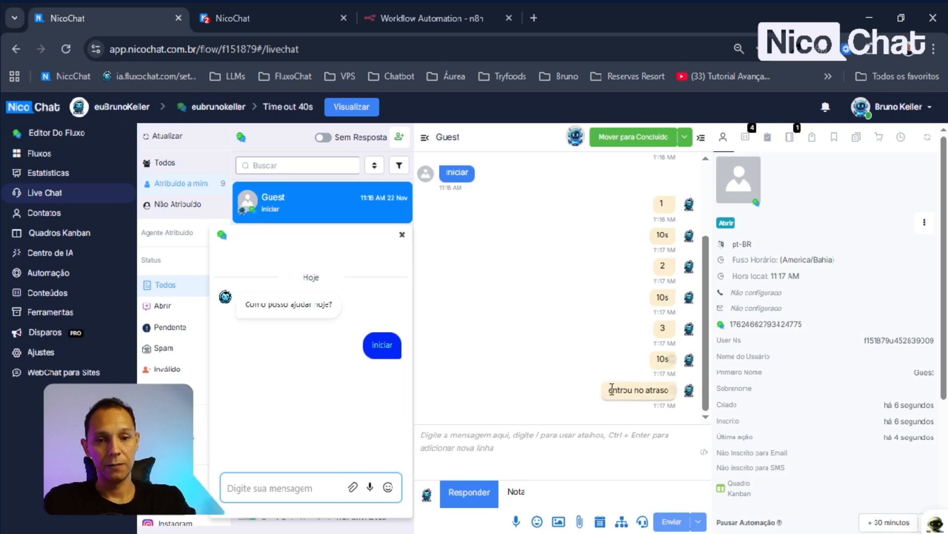
- Check the 'entrou no atraso' note, delay log and 10s reply, then return to the flow editor
left_click_drag(611, 389, 659, 391)
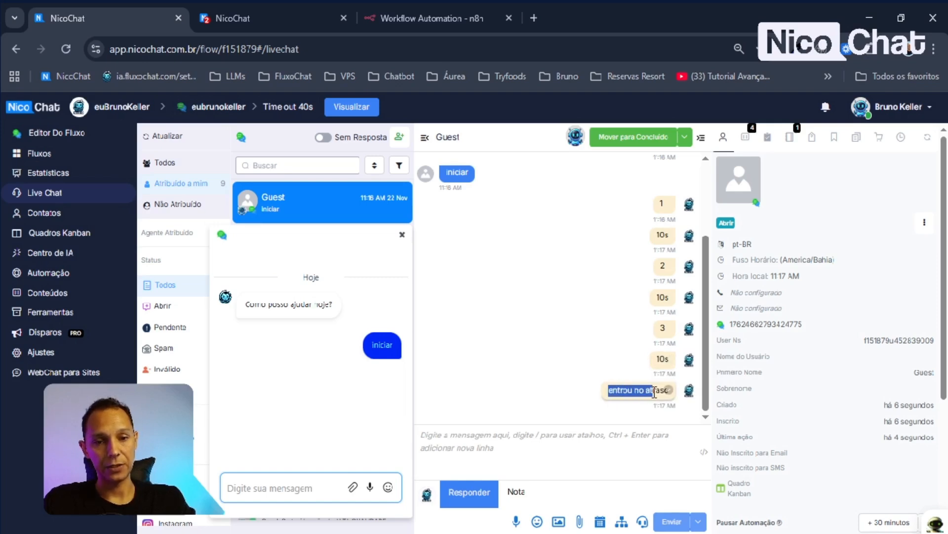
left_click(615, 410)
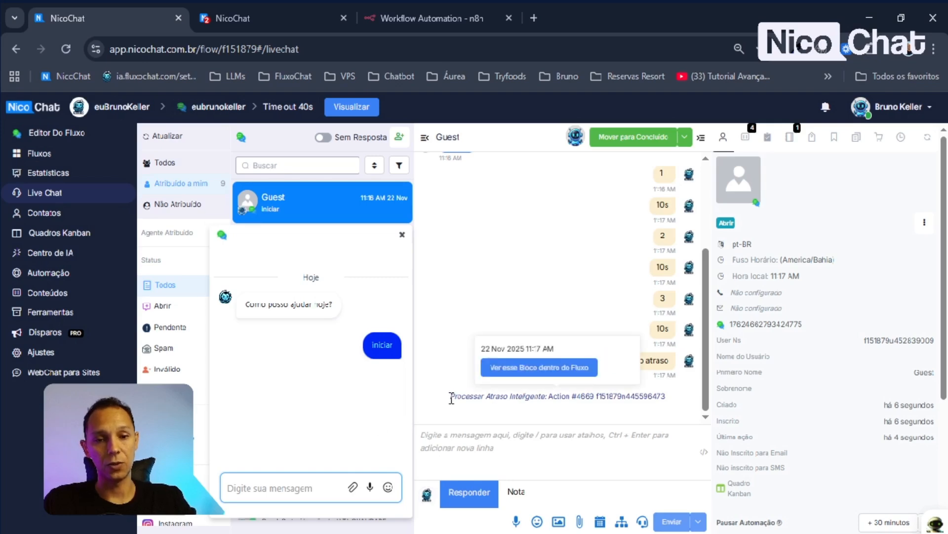
left_click_drag(451, 396, 682, 397)
left_click(551, 287)
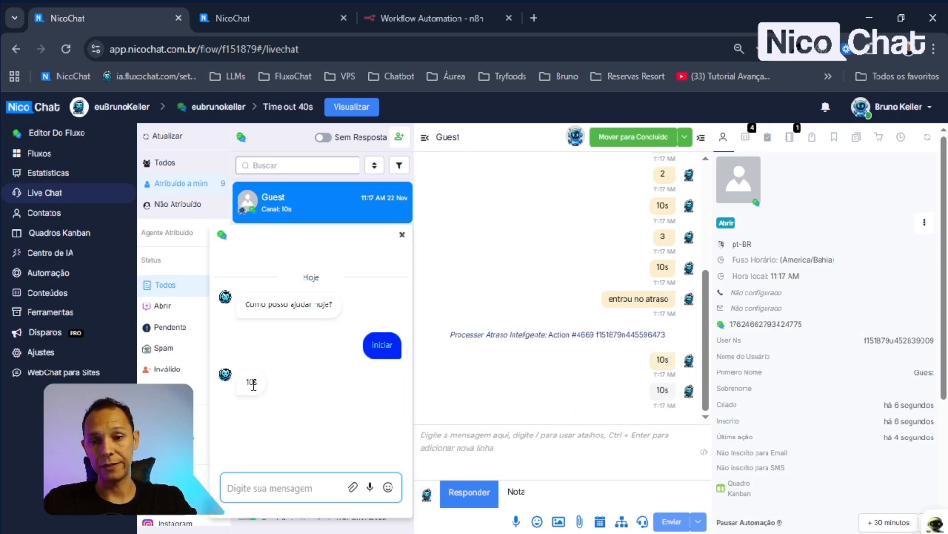
double_click(248, 382)
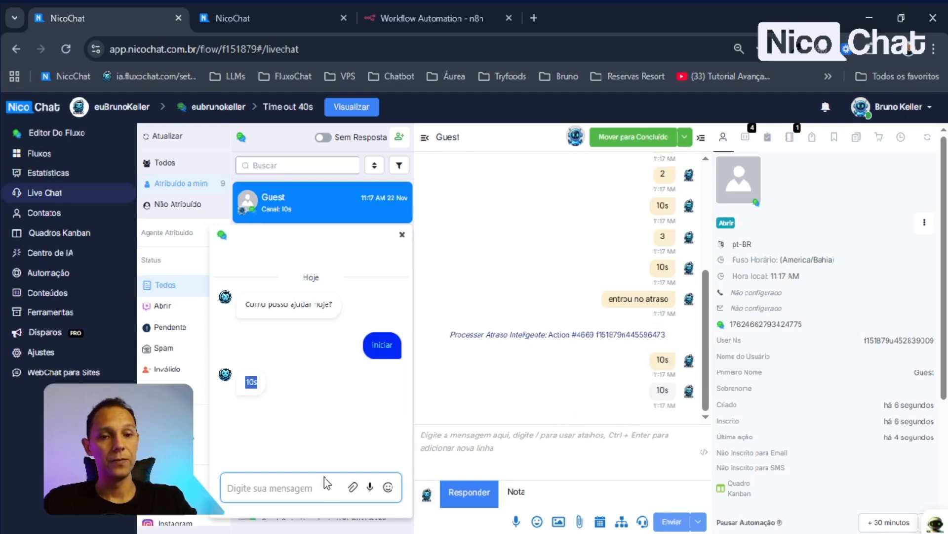
left_click(69, 133)
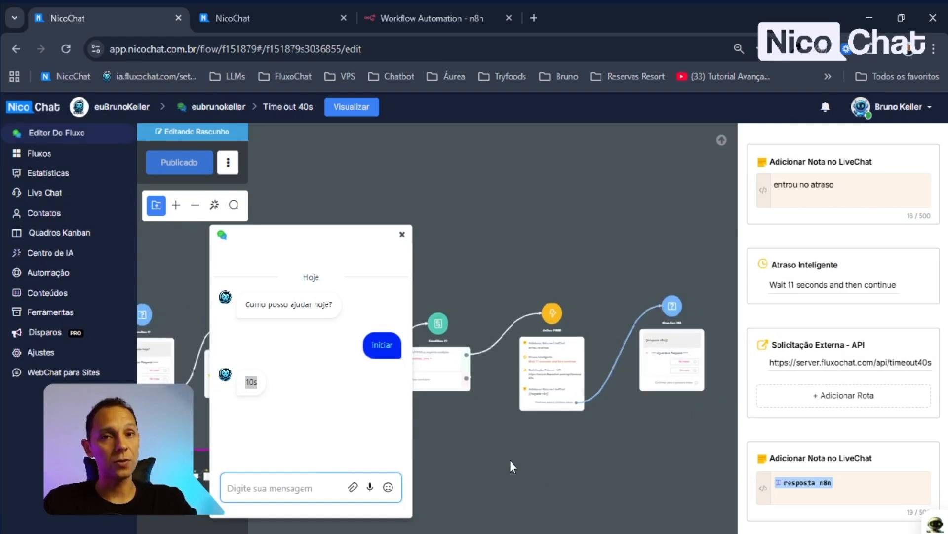
left_click(528, 252)
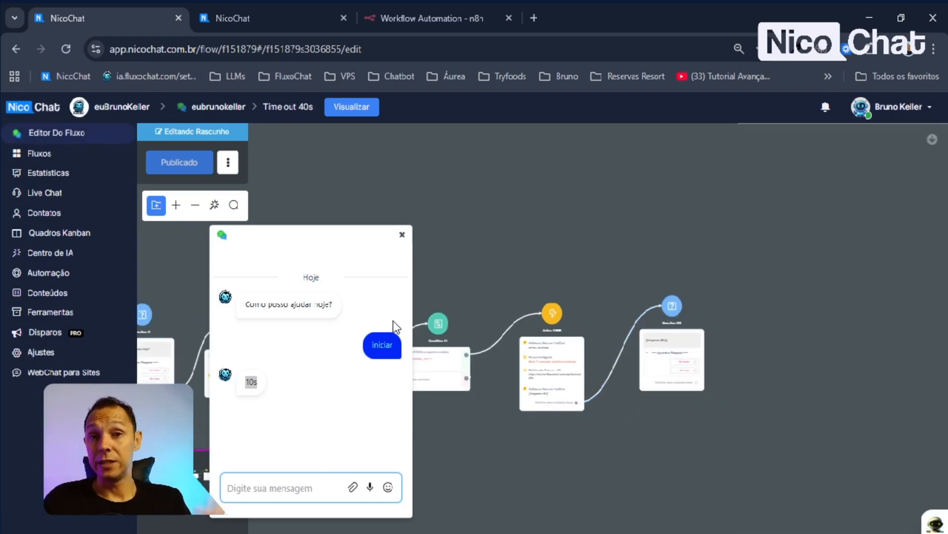